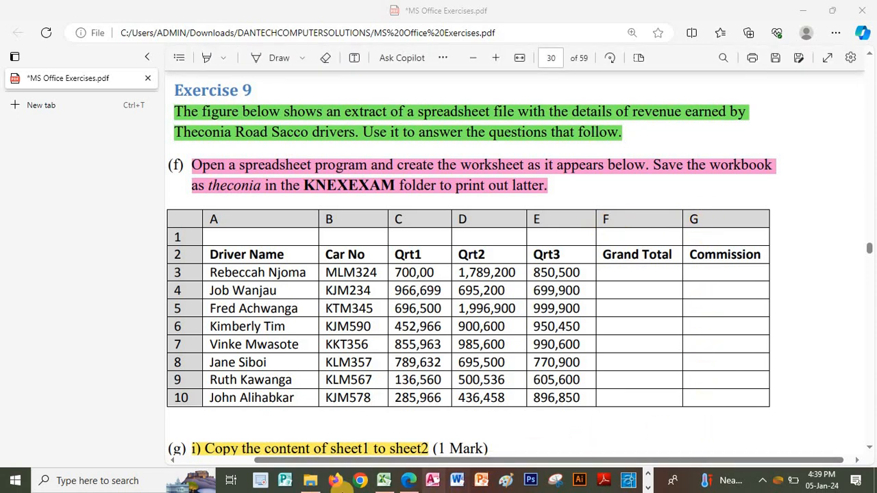
# Switch to the Theconia workbook in Excel and apply all borders to the range A1:G10 on Sheet1.
pyautogui.click(378, 454)
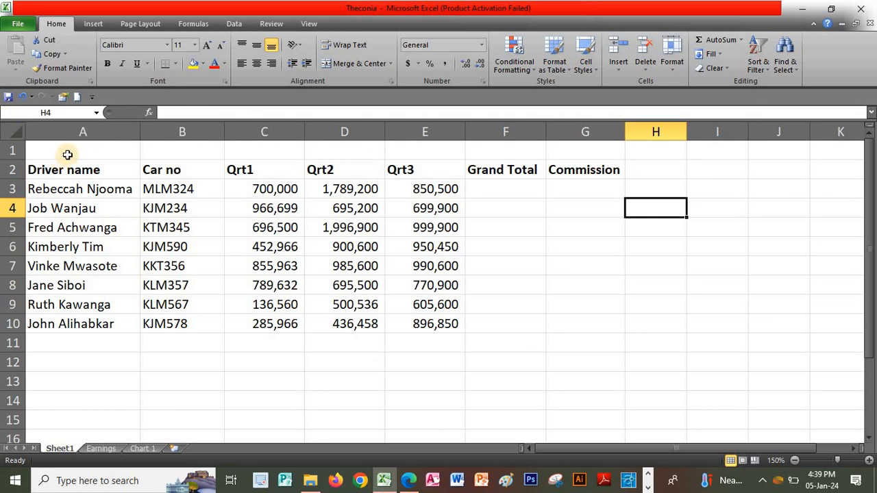
pyautogui.moveTo(69, 152); pyautogui.dragTo(564, 318)
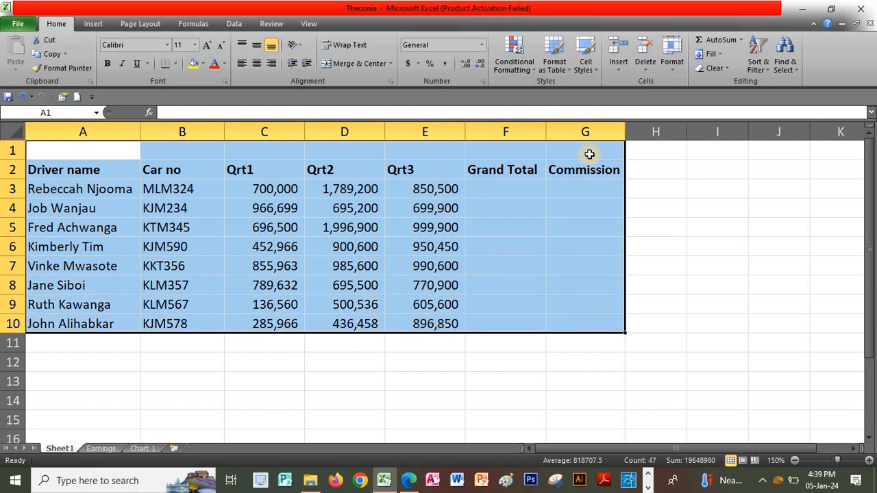
pyautogui.click(175, 63)
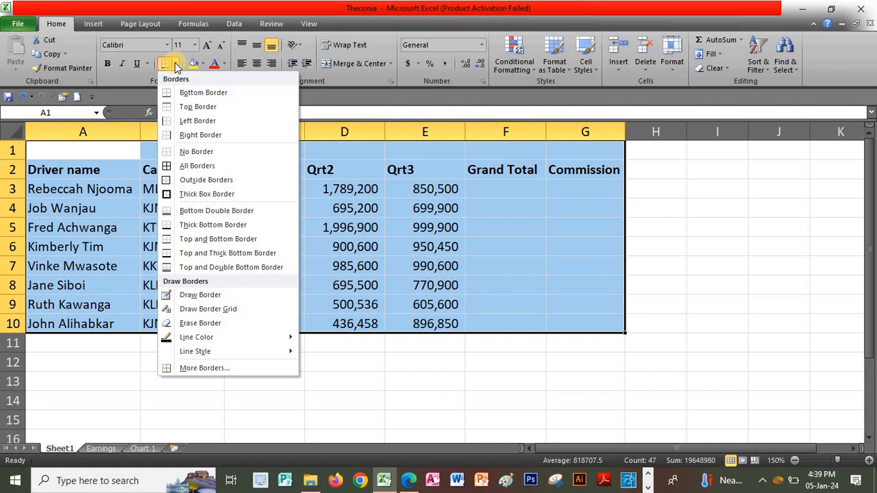
pyautogui.click(183, 167)
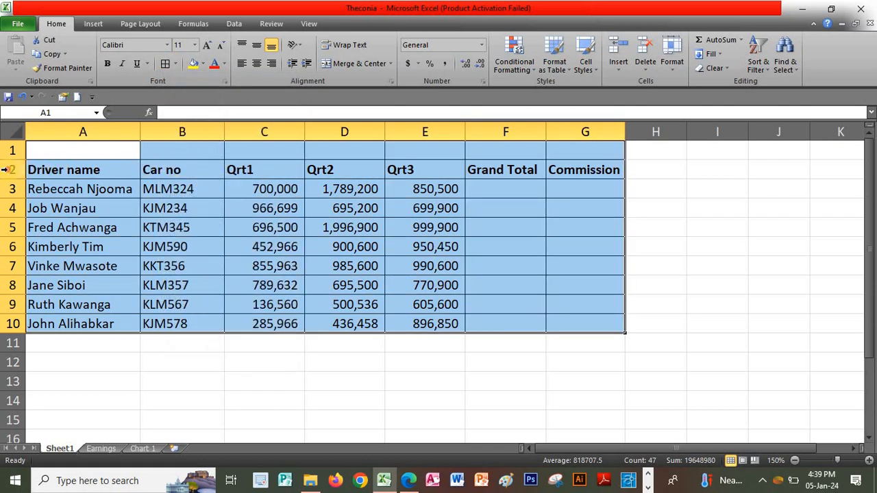
# Make the entire header row 2 on Sheet1 bold.
pyautogui.click(5, 169)
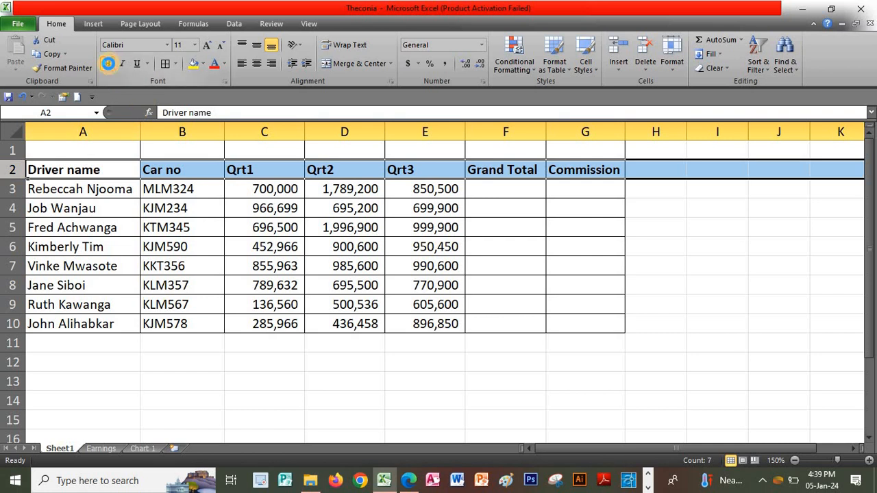
pyautogui.click(107, 64)
pyautogui.click(108, 63)
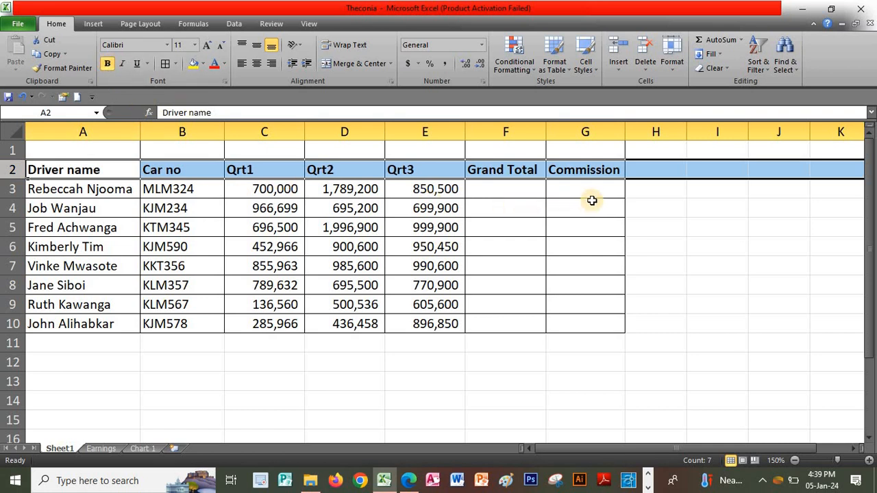
pyautogui.click(633, 193)
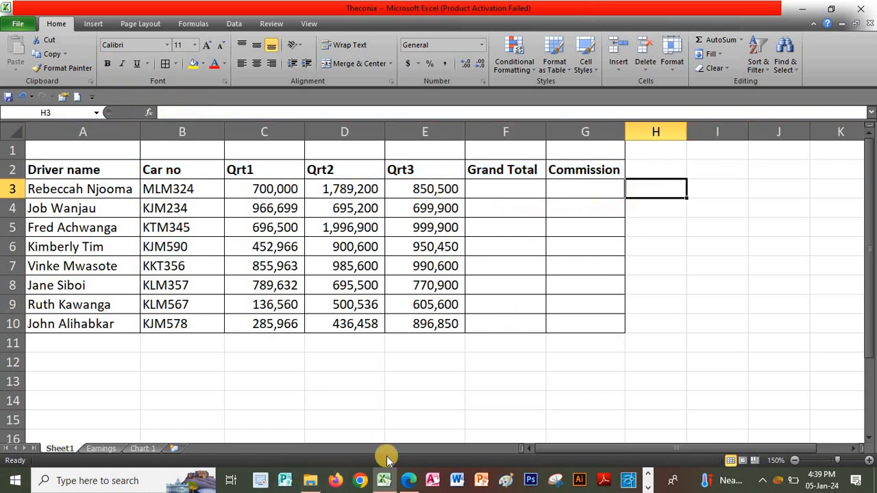
# Check task (g) in the exercise PDF, and copy the whole of Sheet1 into the Earnings sheet starting at A1 in Excel.
pyautogui.click(408, 480)
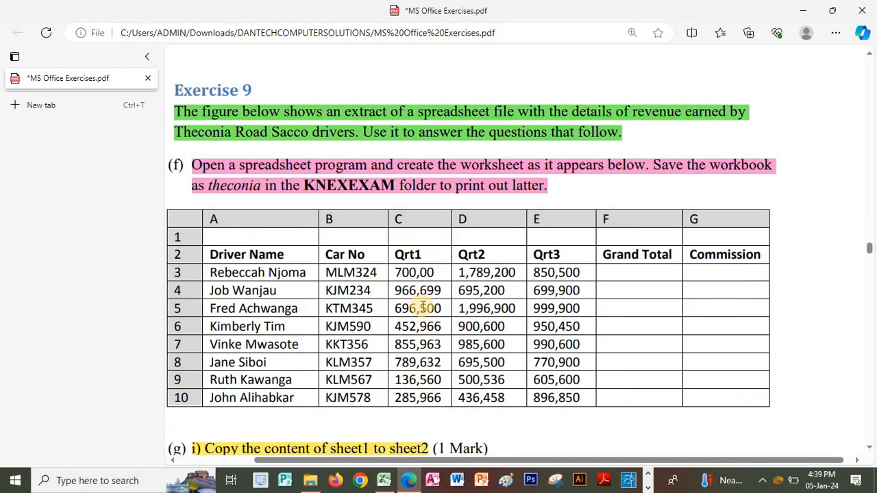
pyautogui.scroll(-3, 422, 307)
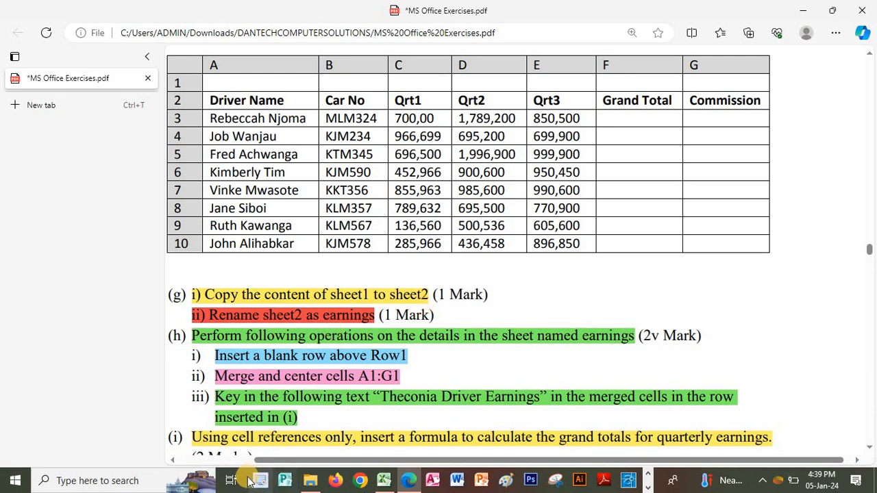
pyautogui.click(384, 481)
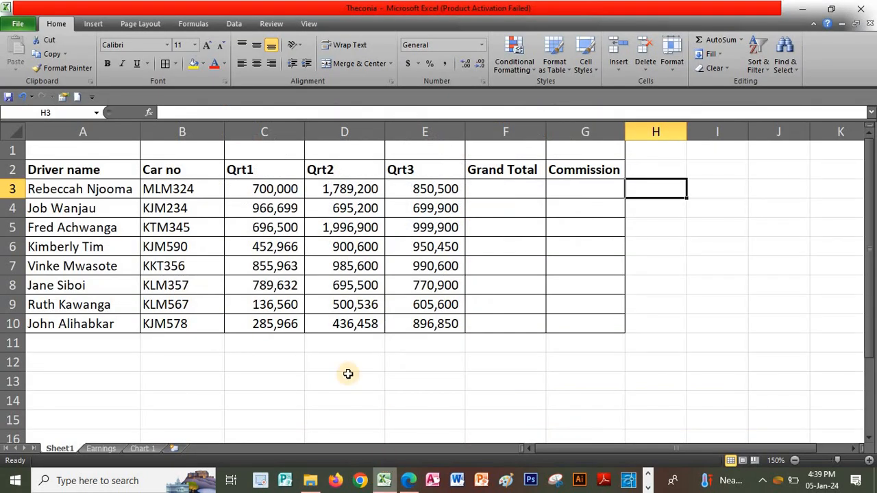
pyautogui.click(14, 133)
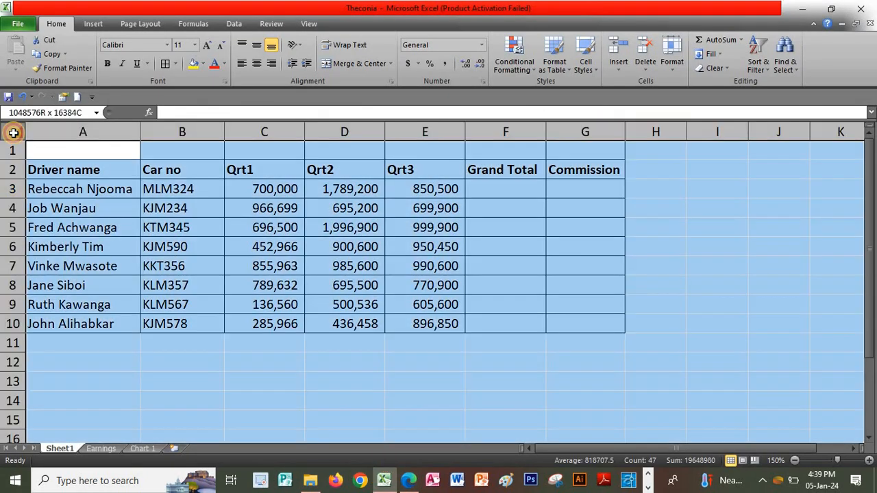
pyautogui.click(47, 54)
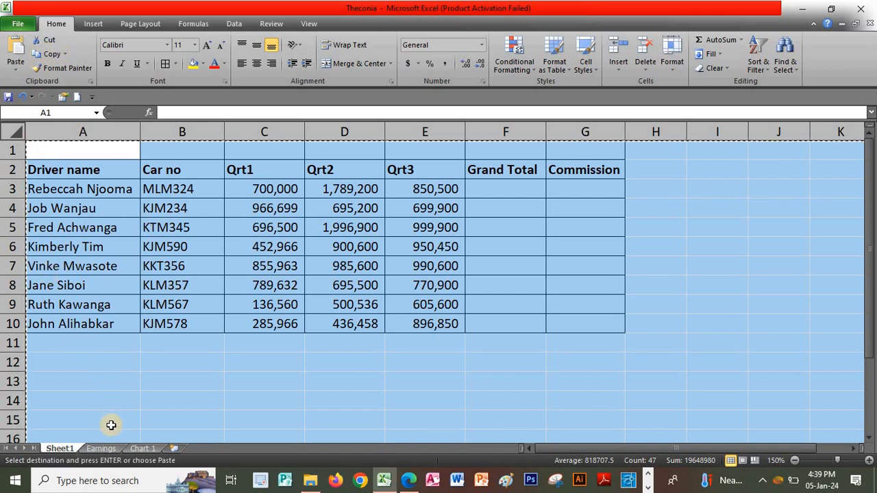
pyautogui.click(103, 449)
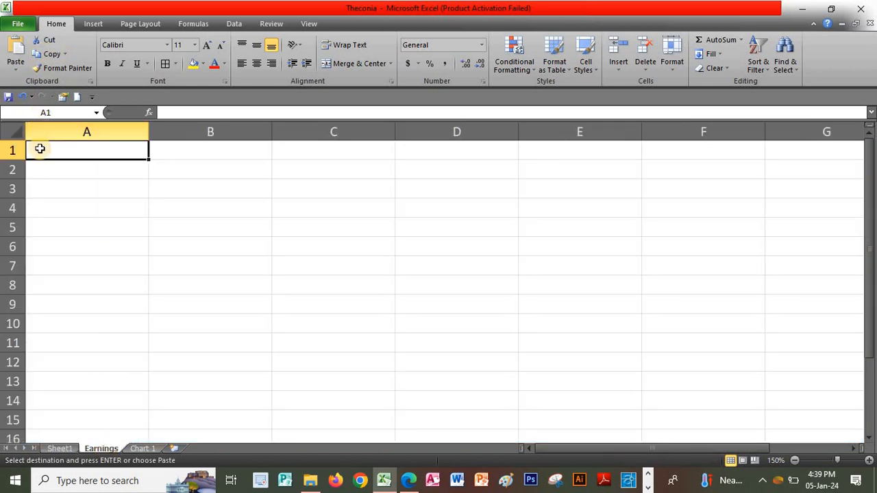
pyautogui.click(20, 51)
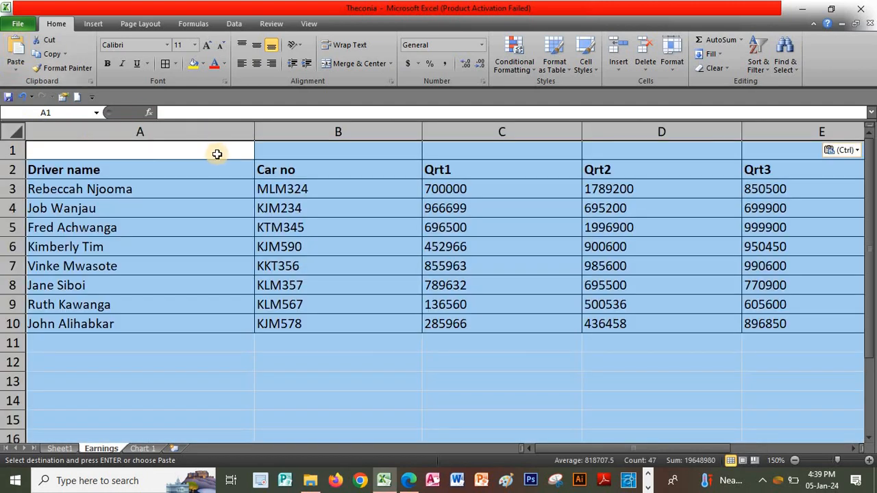
# Fit all column widths on the Earnings sheet to their contents and clear the pending copy selection on Sheet1.
pyautogui.moveTo(252, 131); pyautogui.dragTo(250, 129)
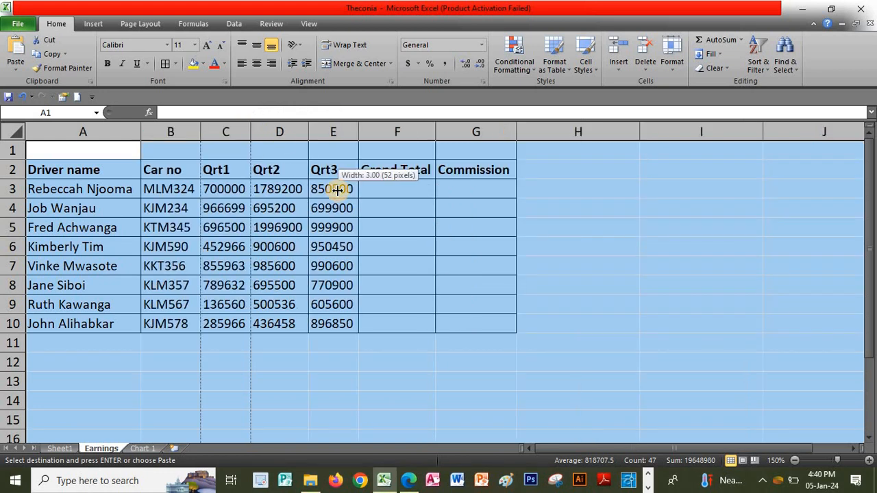
pyautogui.click(337, 190)
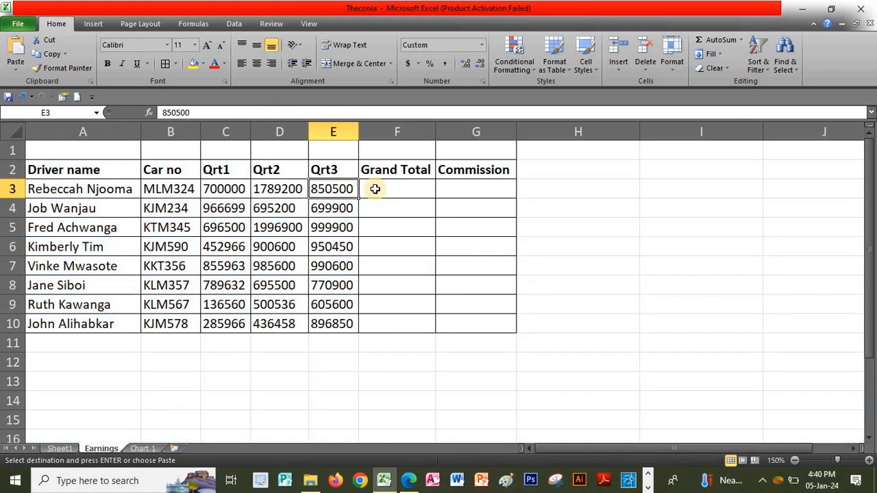
pyautogui.click(557, 171)
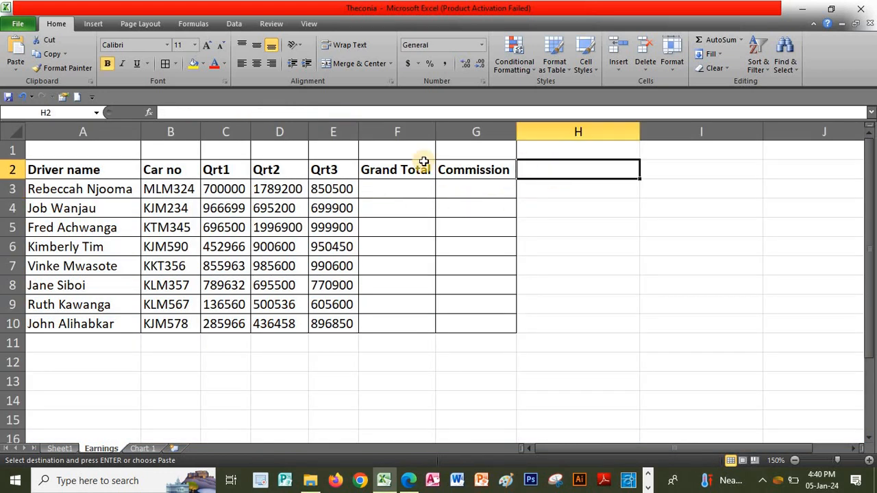
pyautogui.click(59, 449)
pyautogui.doubleClick(157, 366)
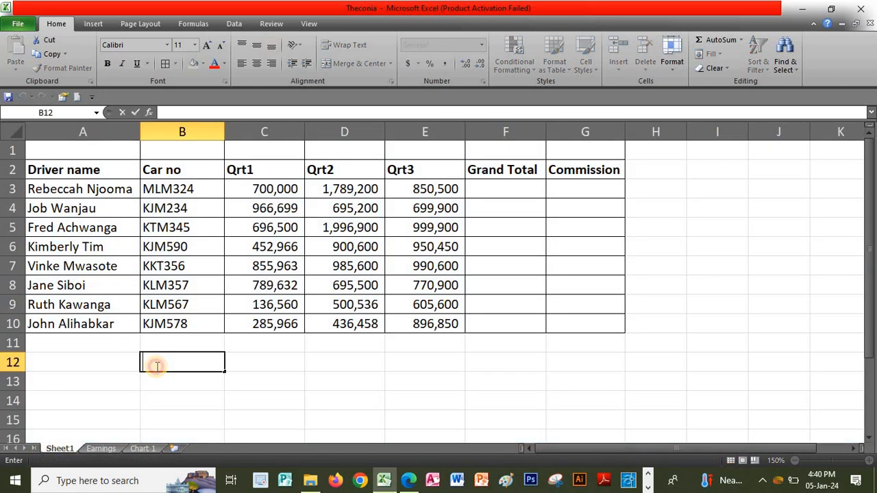
pyautogui.click(258, 356)
pyautogui.click(101, 448)
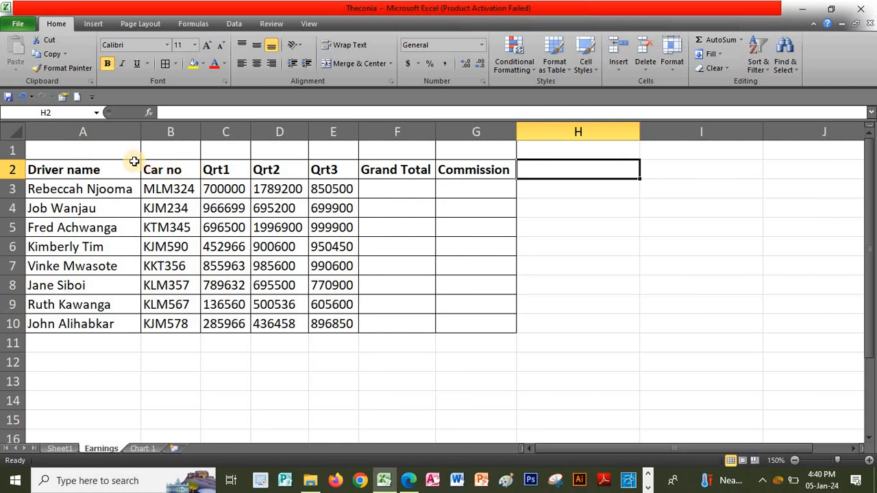
# Rename the second worksheet as Earnings.
pyautogui.rightClick(109, 448)
pyautogui.click(147, 337)
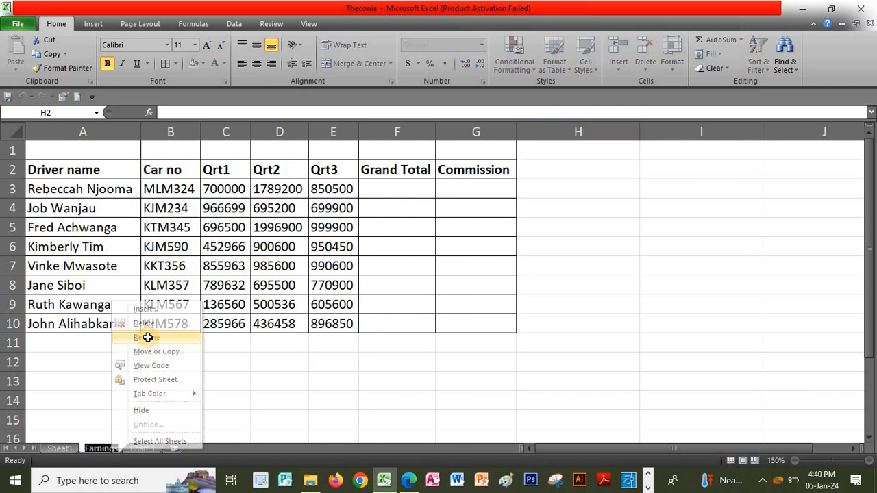
pyautogui.write('E')
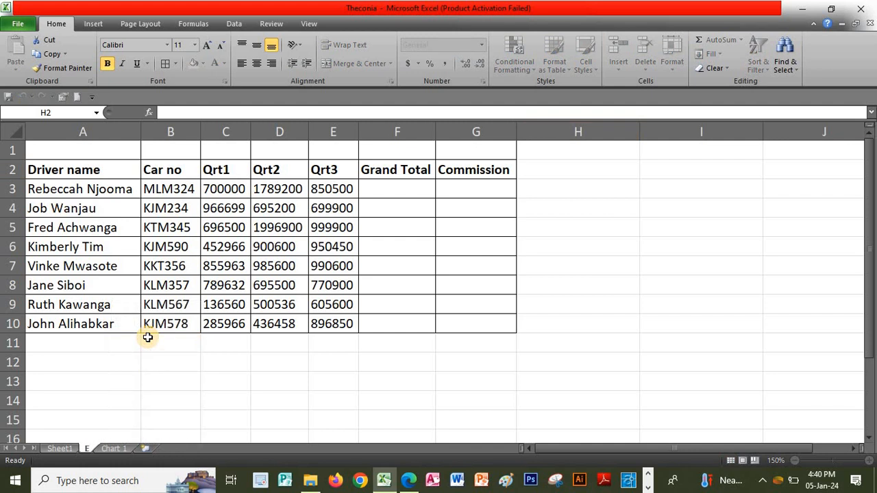
pyautogui.write('arnin')
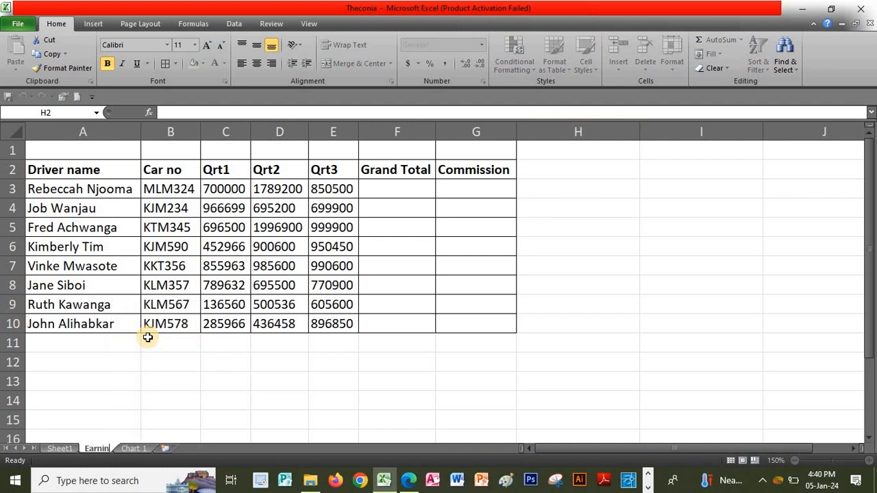
pyautogui.write('gs')
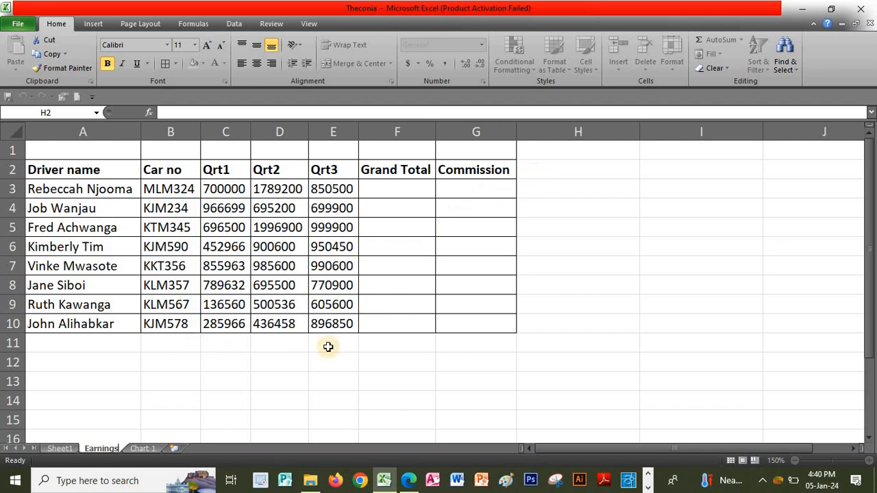
pyautogui.click(548, 168)
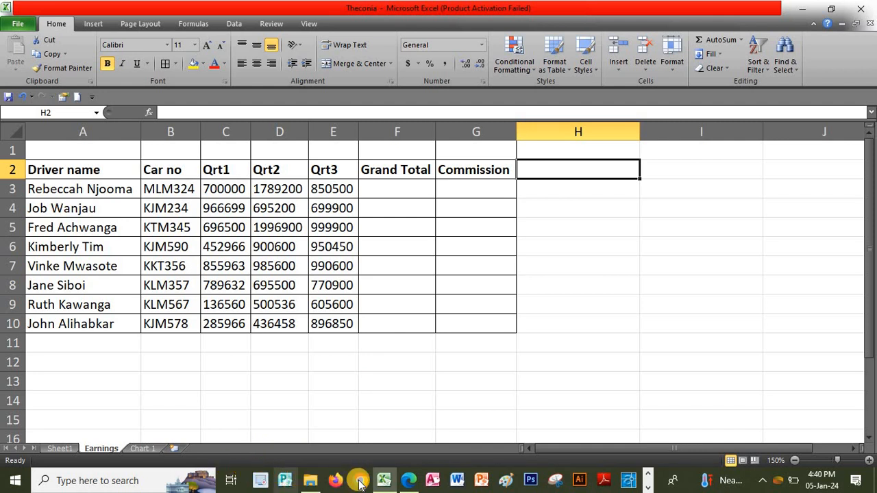
# Check task (h) in the exercise PDF, and insert a blank row above row 1 on the Earnings sheet in Excel.
pyautogui.click(408, 480)
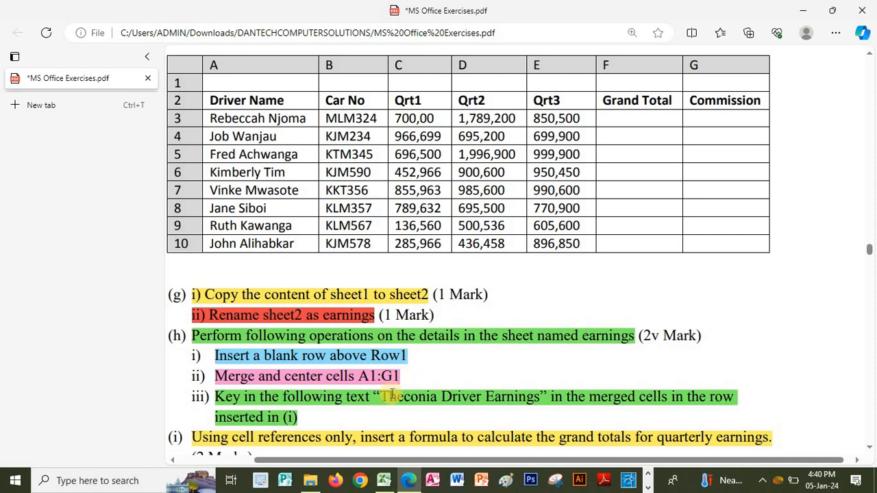
pyautogui.click(384, 480)
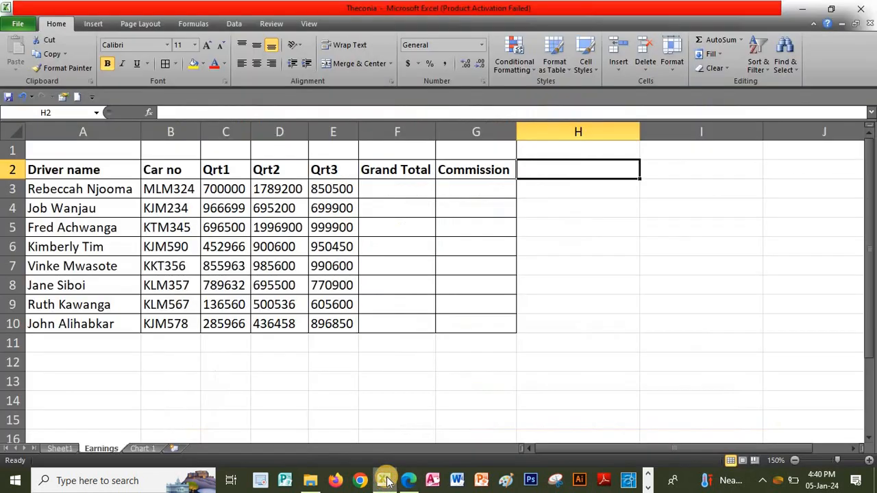
pyautogui.click(109, 151)
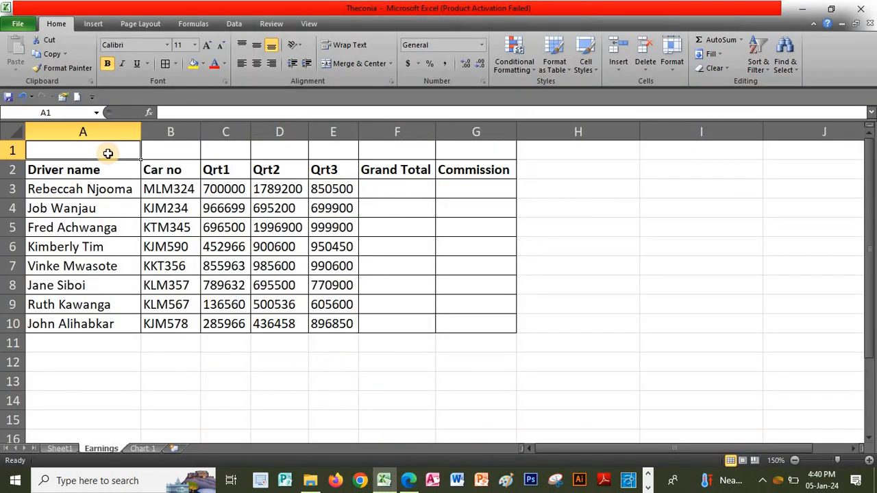
pyautogui.rightClick(10, 150)
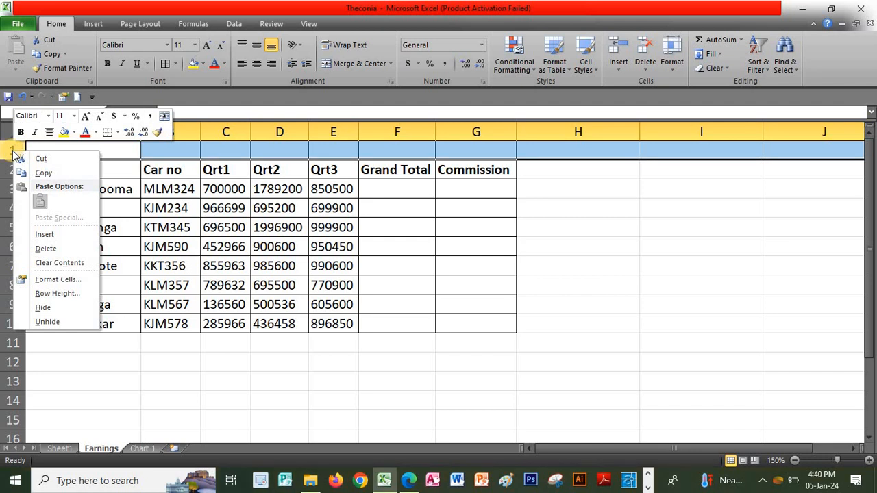
pyautogui.click(45, 236)
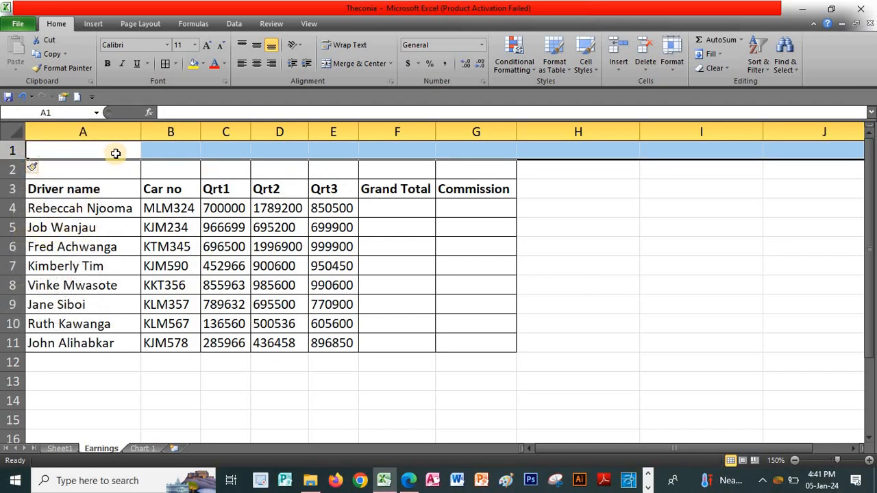
# Merge and center cells A1:G1 on the Earnings sheet and set the merged cell to bold.
pyautogui.moveTo(106, 152); pyautogui.dragTo(446, 145)
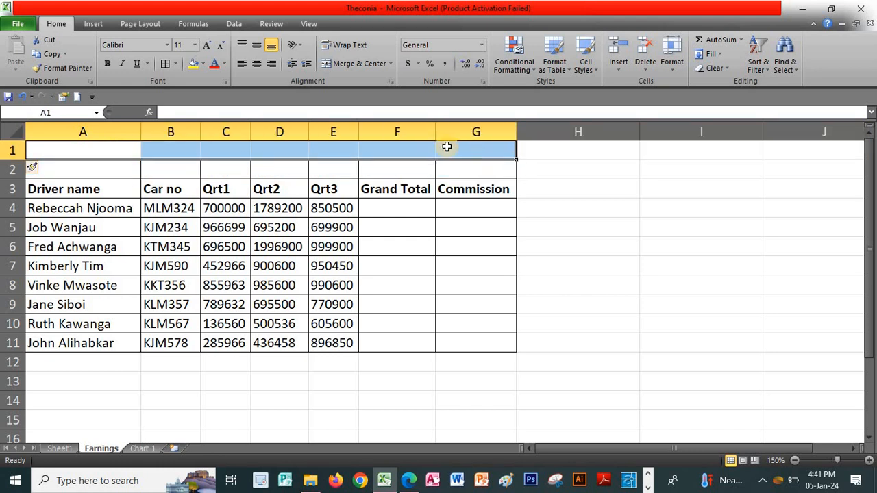
pyautogui.click(349, 64)
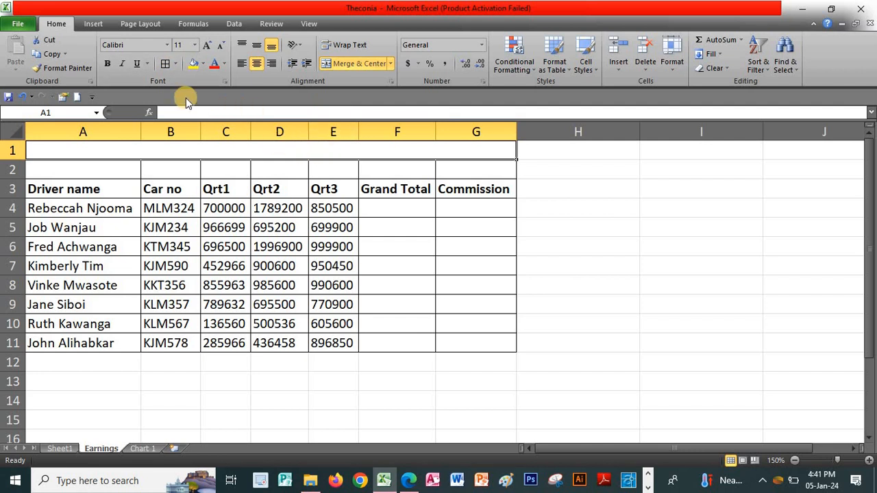
pyautogui.click(107, 64)
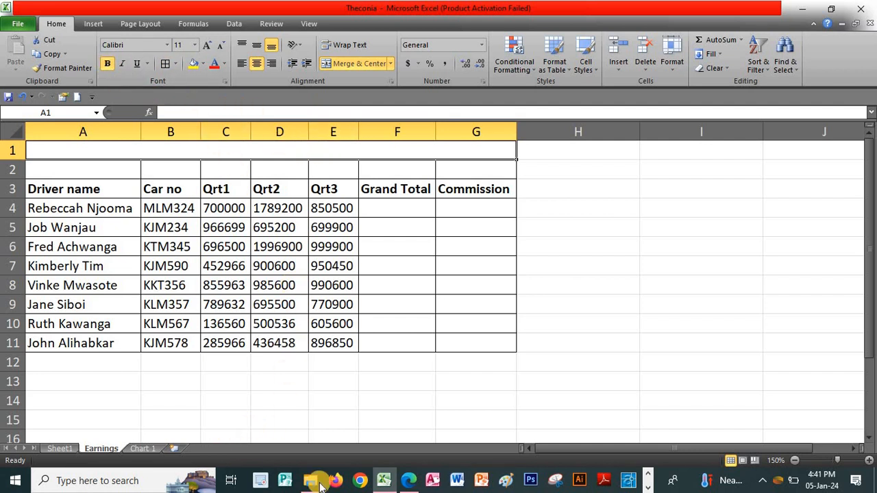
# Check task (h)(iii) in the exercise PDF, and enter THECONIA DRIVER EARNINGS in merged cell A1 of the Earnings sheet in Excel.
pyautogui.moveTo(408, 481)
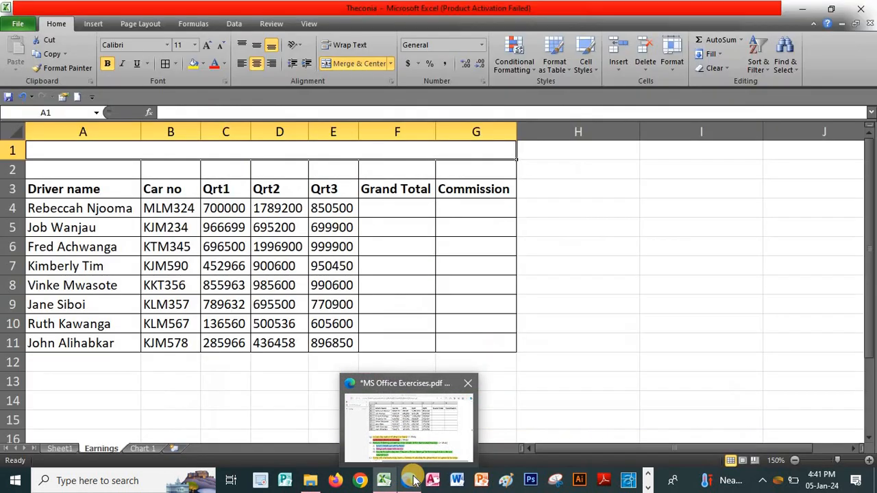
pyautogui.click(411, 474)
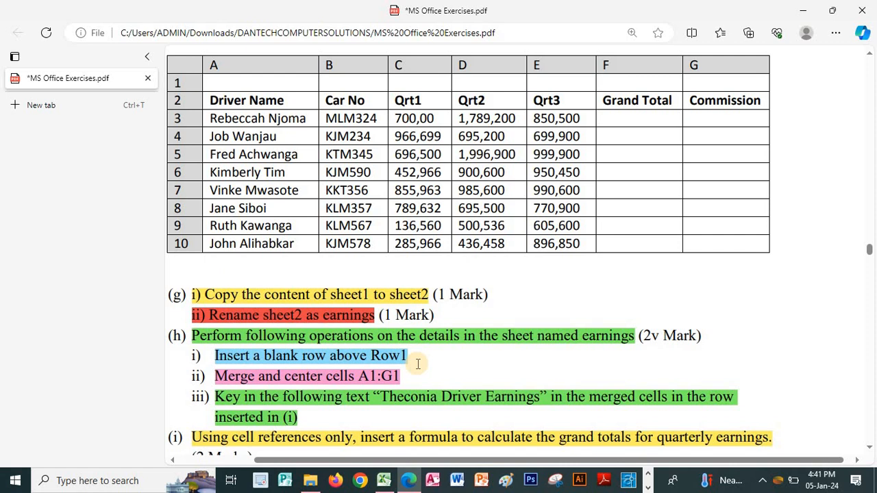
pyautogui.scroll(-3, 418, 363)
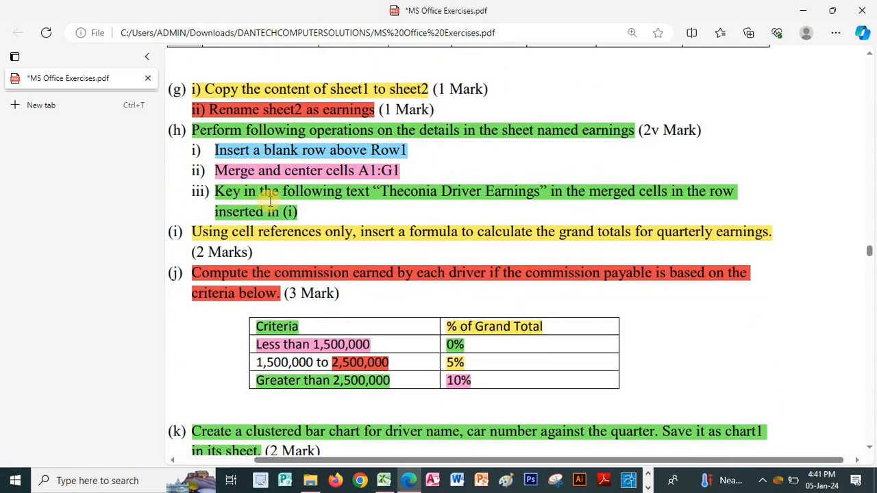
pyautogui.scroll(-1, 294, 205)
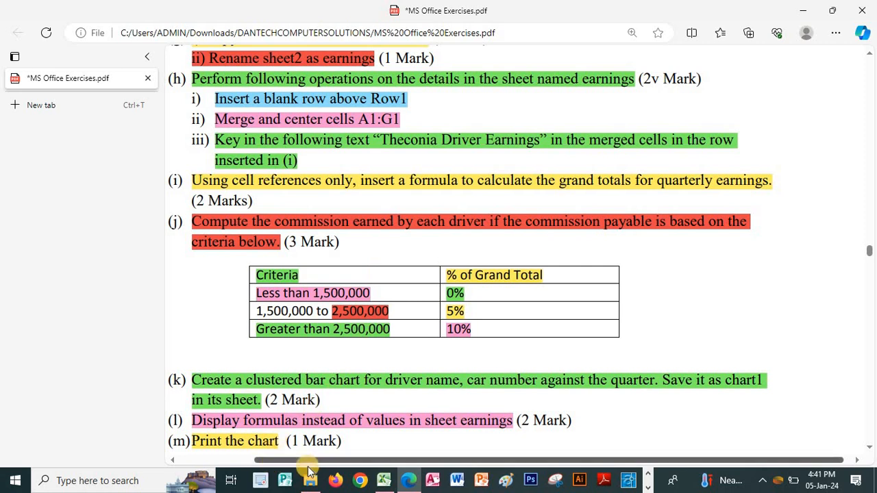
pyautogui.moveTo(381, 483)
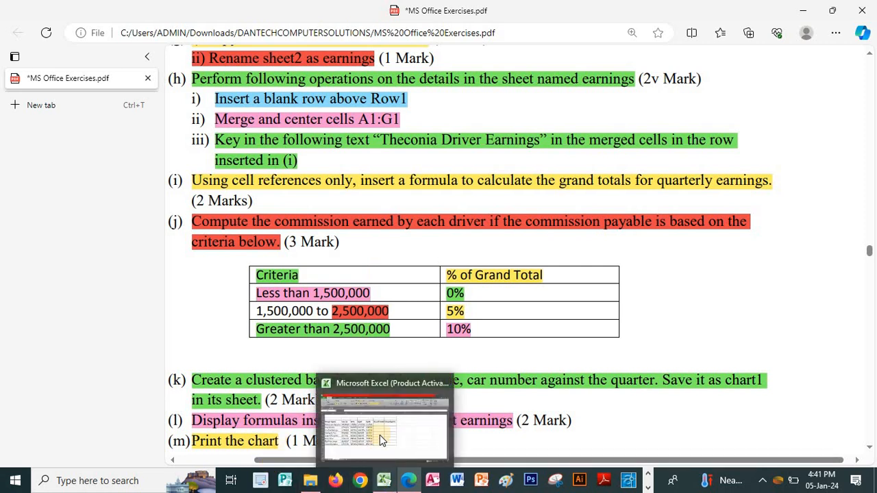
pyautogui.click(379, 435)
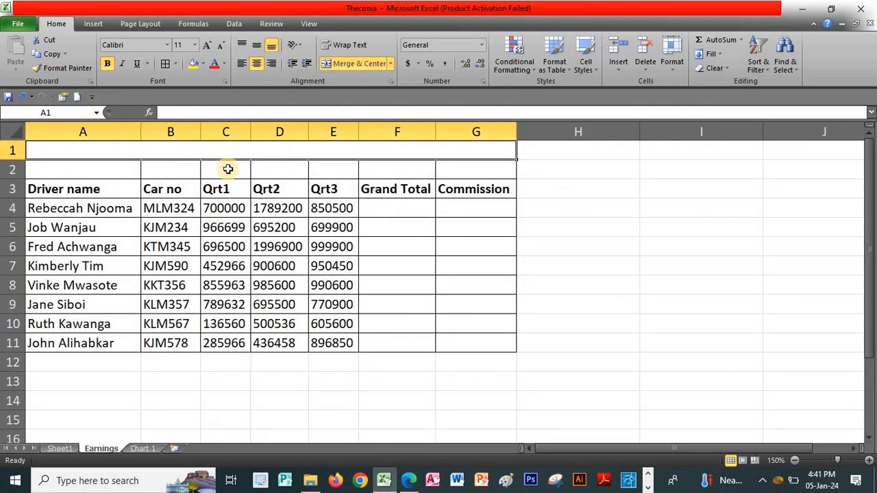
pyautogui.write('THECONIA DRIVER EARNINGS')
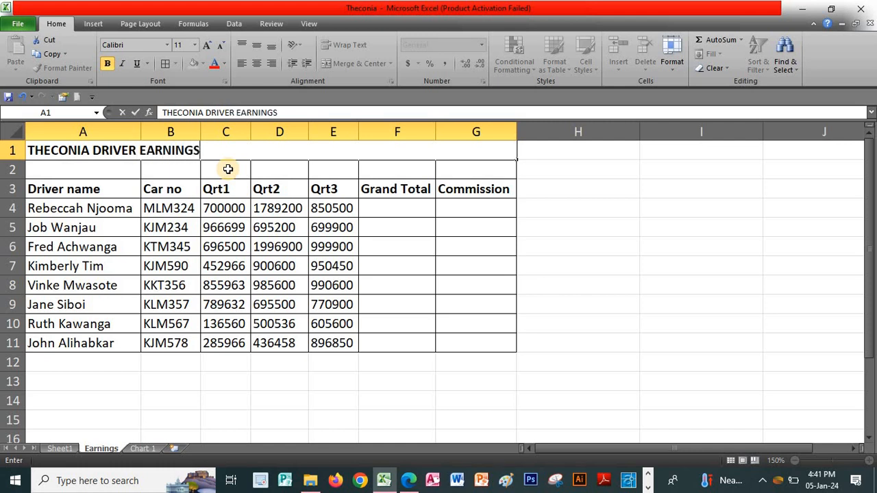
pyautogui.click(554, 208)
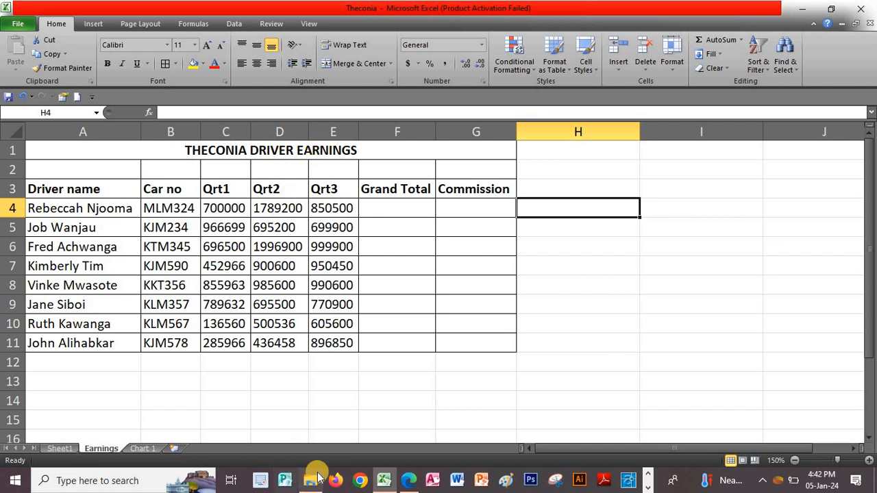
# Read the grand total and commission tasks in the exercise PDF, and compare Sheet1's number formatting with the Earnings sheet in Excel.
pyautogui.moveTo(413, 484)
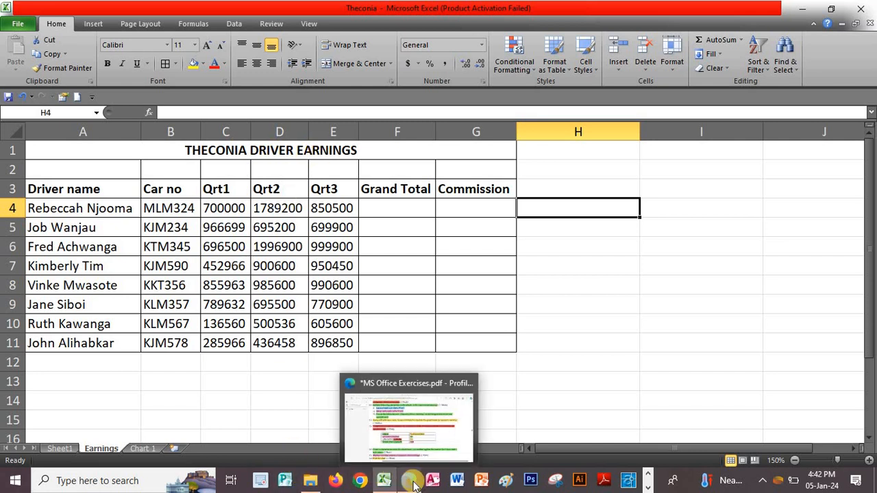
pyautogui.click(498, 350)
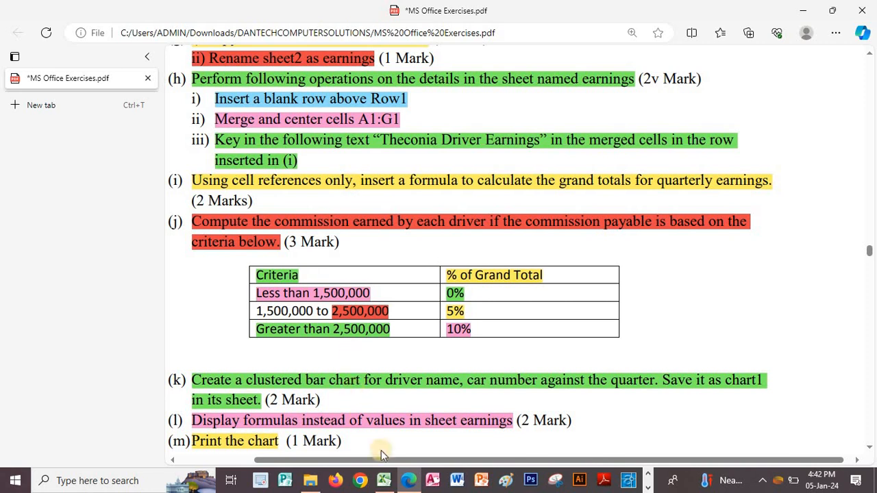
pyautogui.click(383, 480)
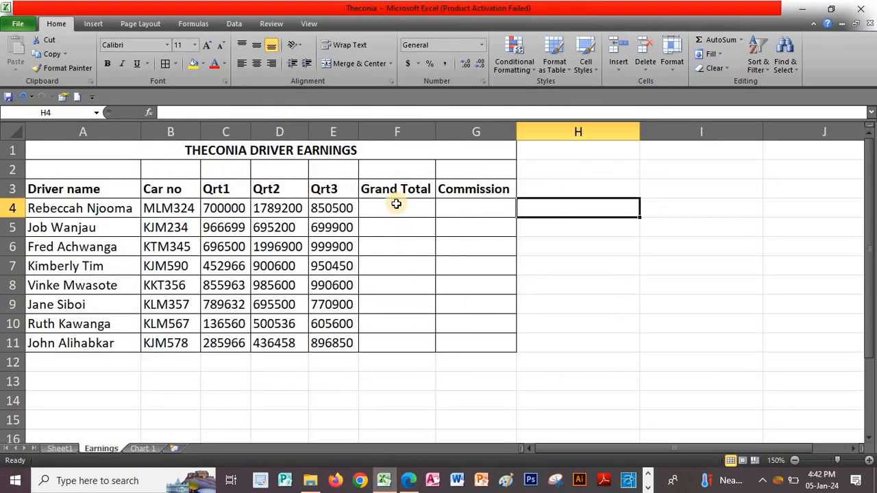
pyautogui.click(395, 204)
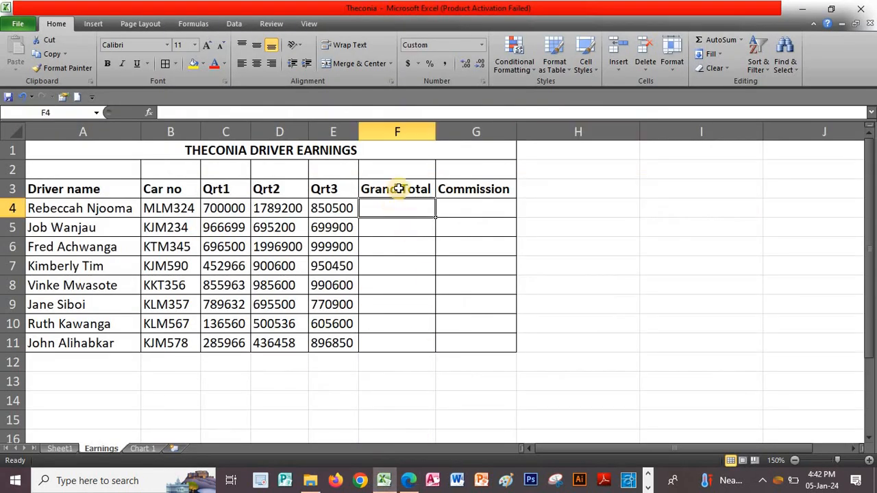
pyautogui.click(59, 449)
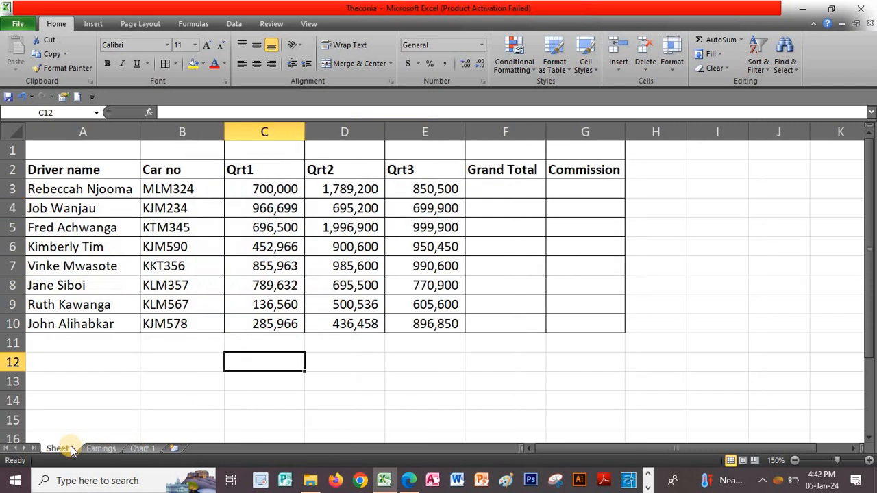
pyautogui.click(110, 448)
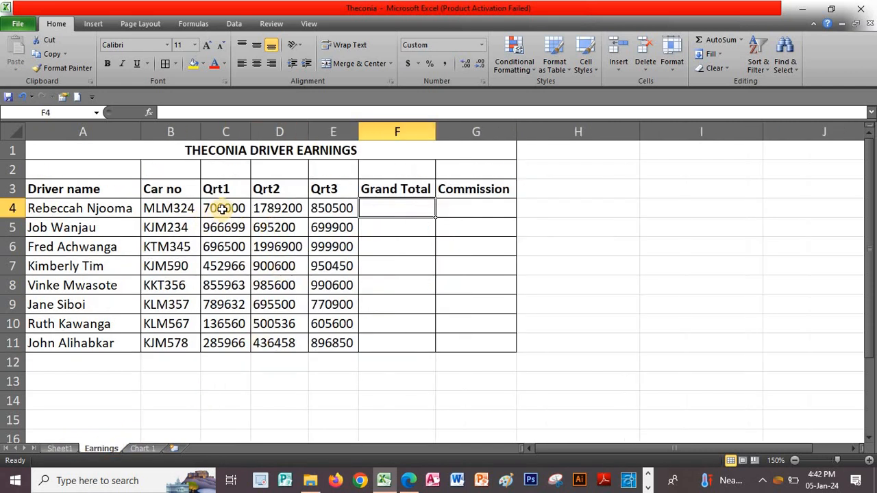
# Try applying the comma number style to cells C4:G11 on the Earnings sheet, and compare the figures with Sheet1.
pyautogui.moveTo(222, 209); pyautogui.dragTo(467, 340)
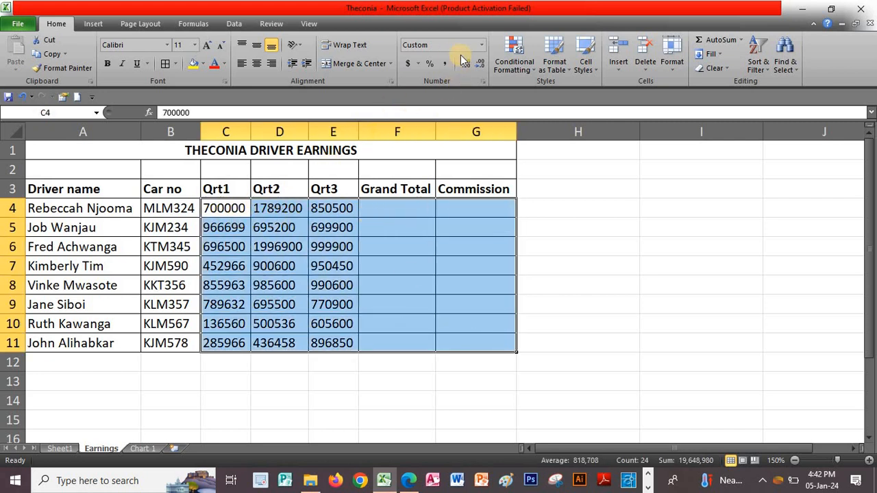
pyautogui.click(443, 65)
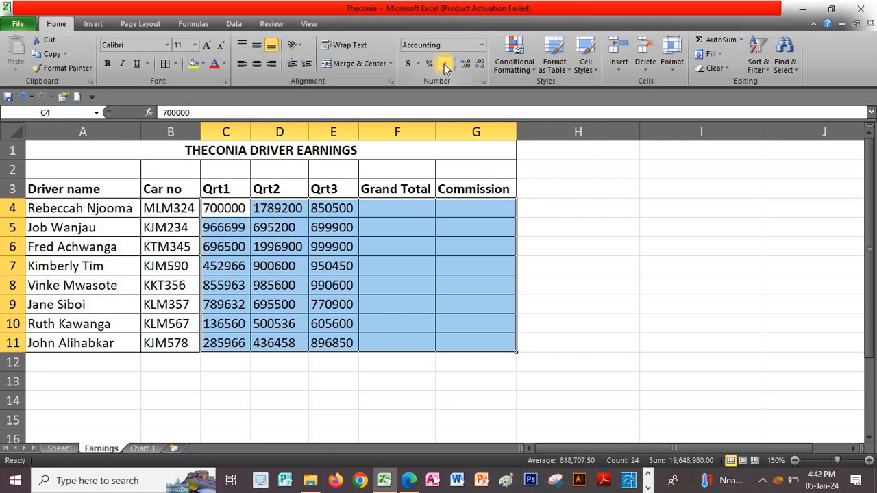
pyautogui.click(231, 212)
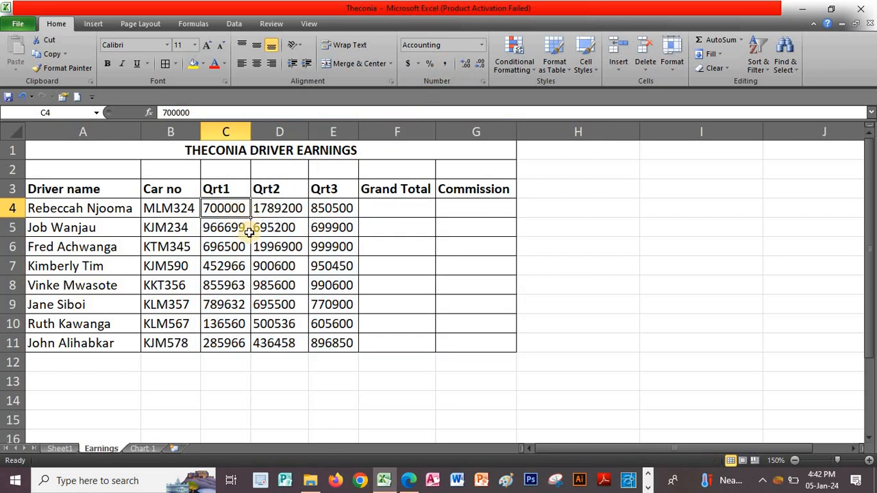
pyautogui.click(61, 449)
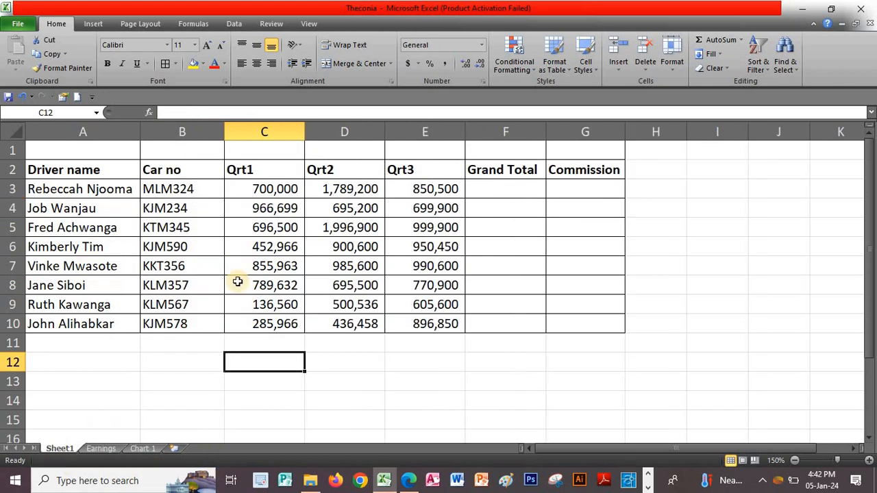
pyautogui.click(101, 449)
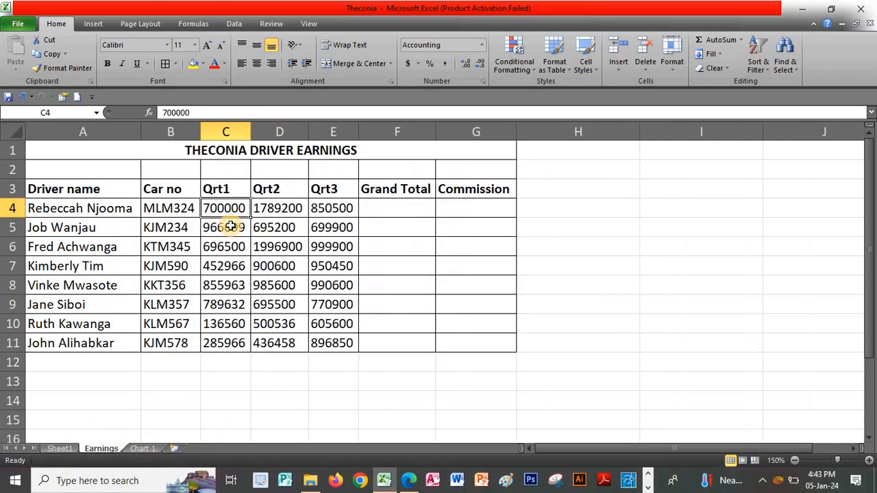
# Reset the number format of cells C4:G11 on the Earnings sheet to General and reapply the comma style.
pyautogui.keyDown('shift'); pyautogui.click(404, 295); pyautogui.keyUp('shift')
pyautogui.click(326, 251)
pyautogui.moveTo(230, 210); pyautogui.dragTo(459, 343)
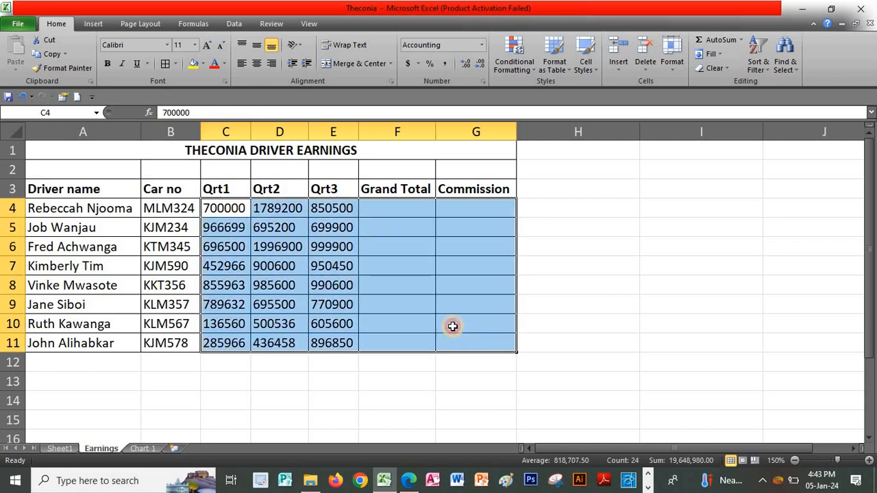
pyautogui.click(481, 44)
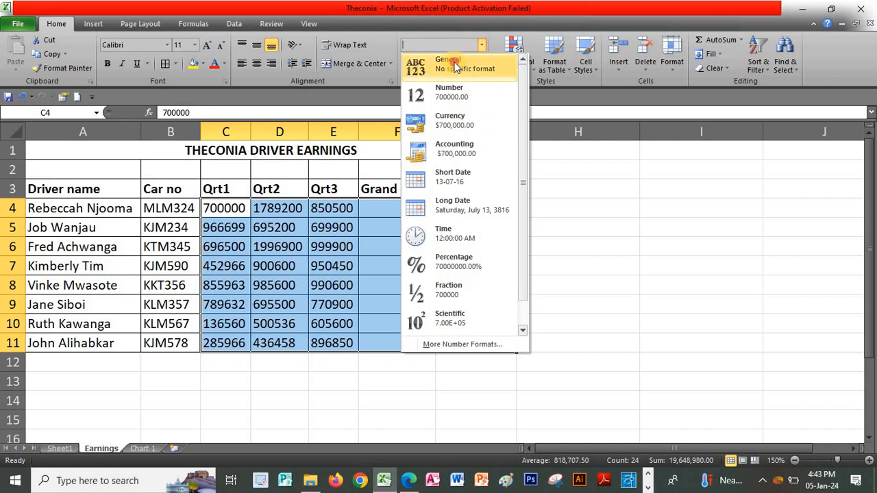
pyautogui.click(456, 63)
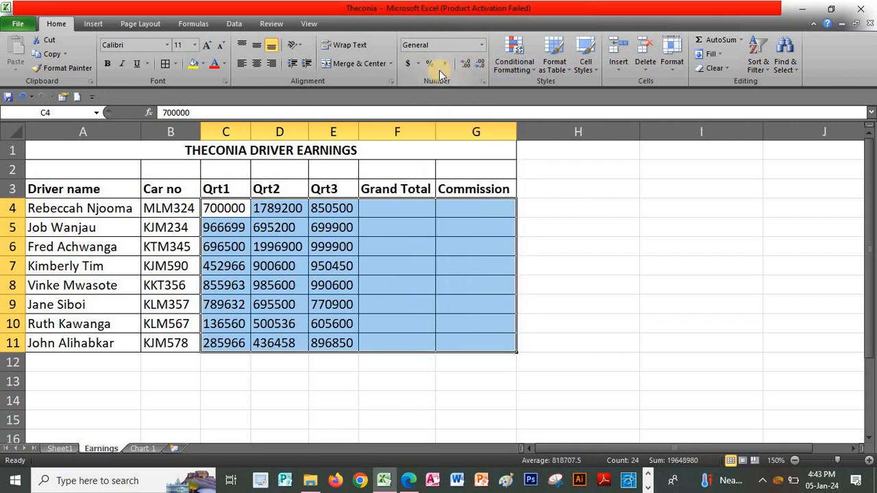
pyautogui.click(442, 67)
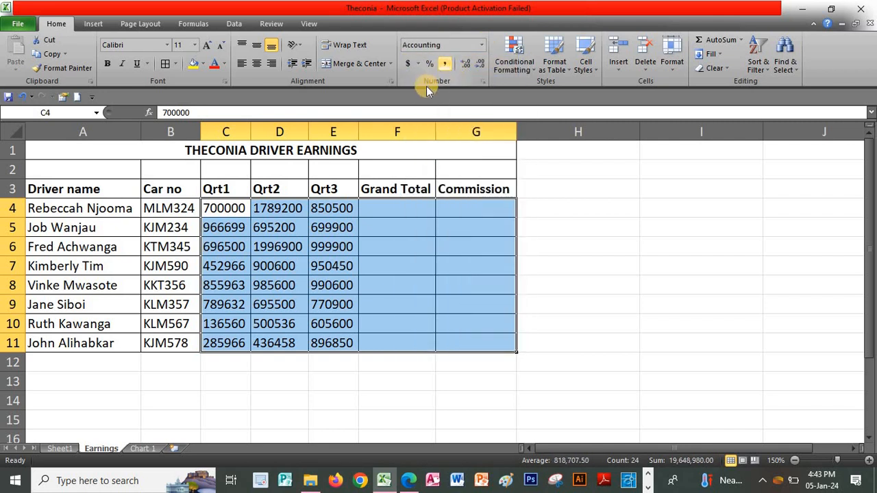
pyautogui.click(289, 226)
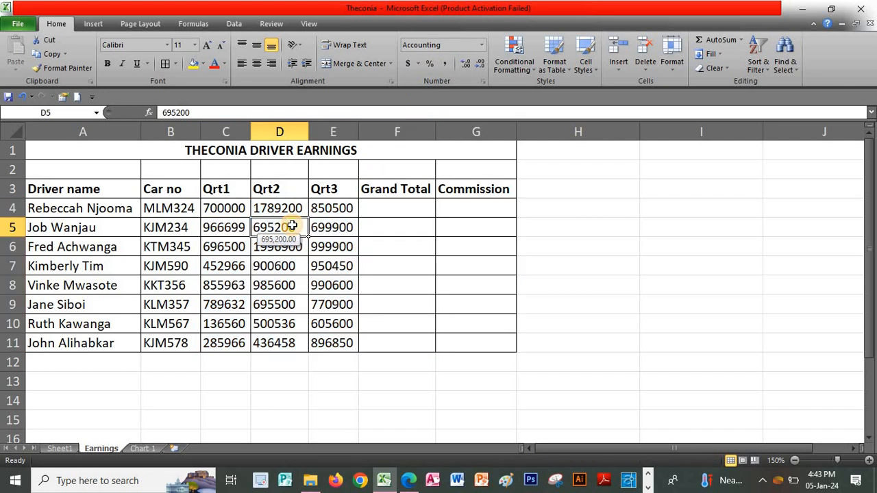
# Insert the formula =SUM(C4:E4) in cell F4 to calculate the first driver's grand total.
pyautogui.click(399, 207)
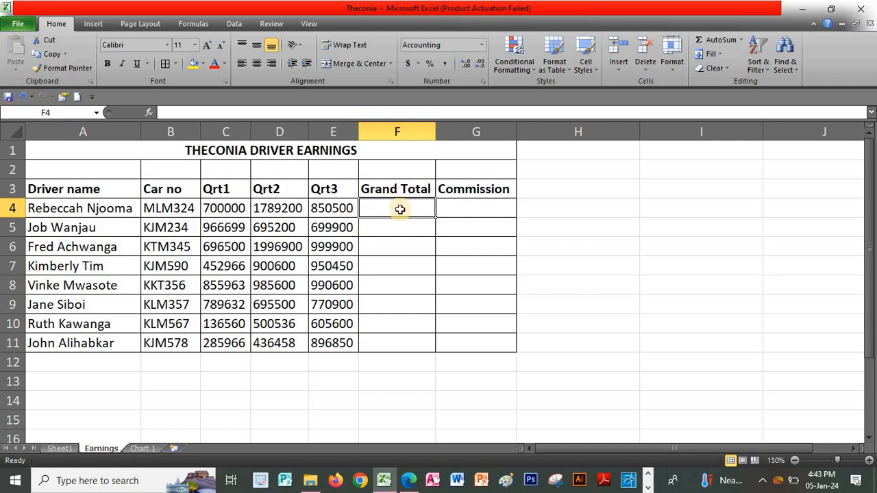
pyautogui.click(741, 43)
pyautogui.click(727, 55)
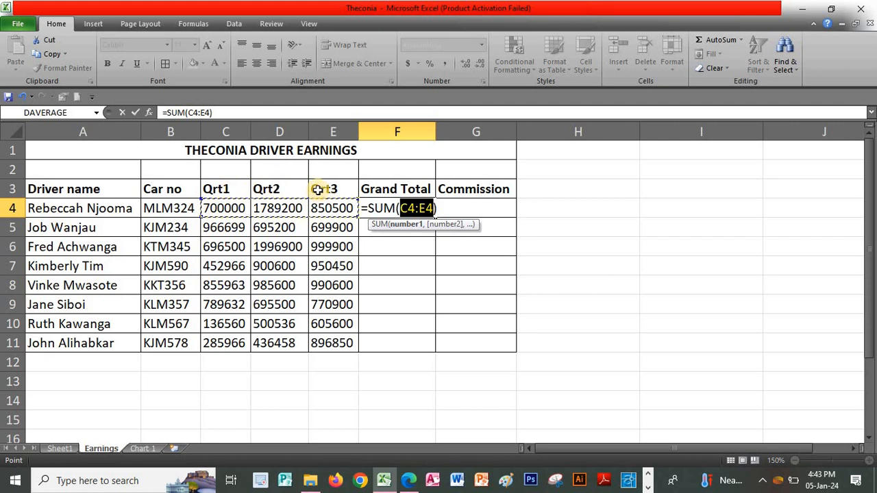
pyautogui.press('Return')
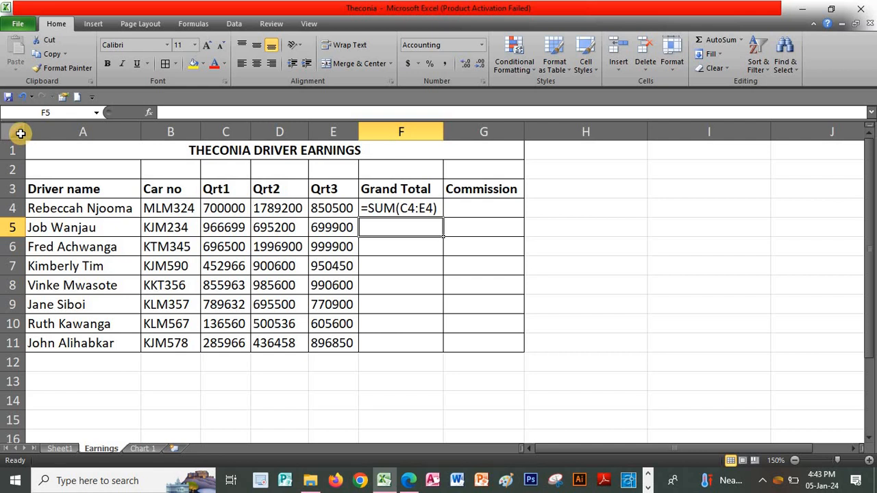
# Display values instead of formulas on the Earnings sheet and fit all column widths to their contents.
pyautogui.click(20, 133)
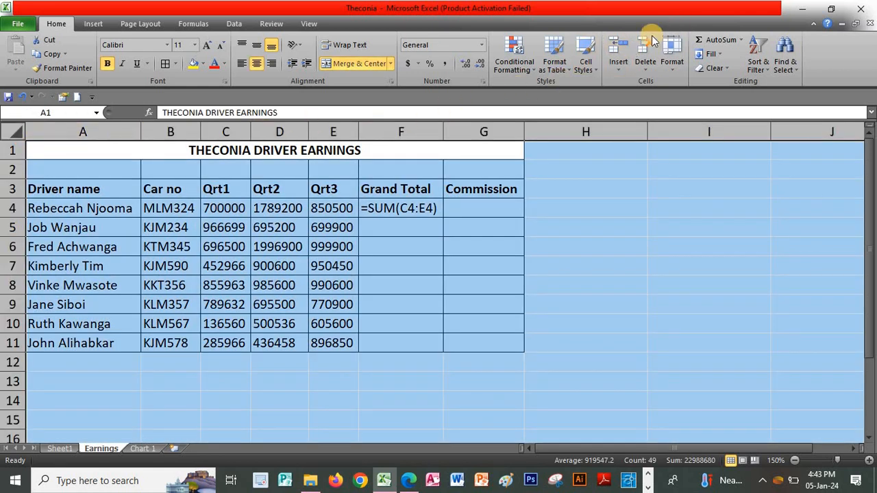
pyautogui.click(192, 24)
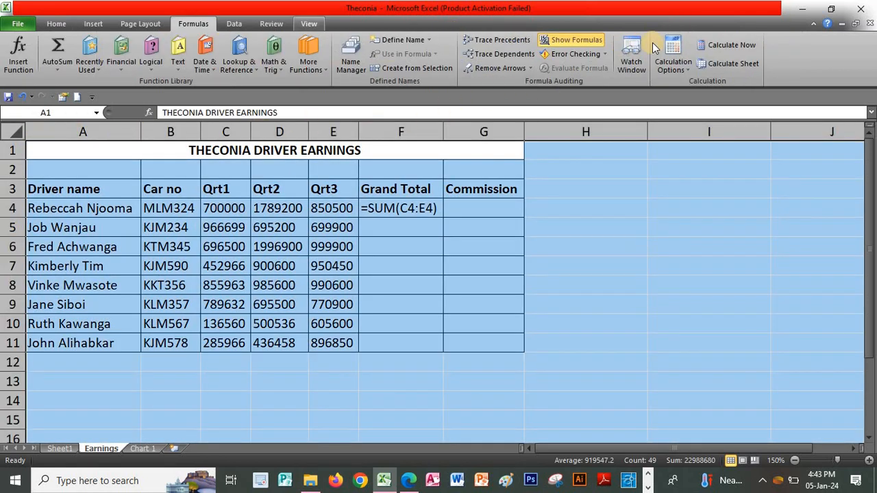
pyautogui.click(576, 40)
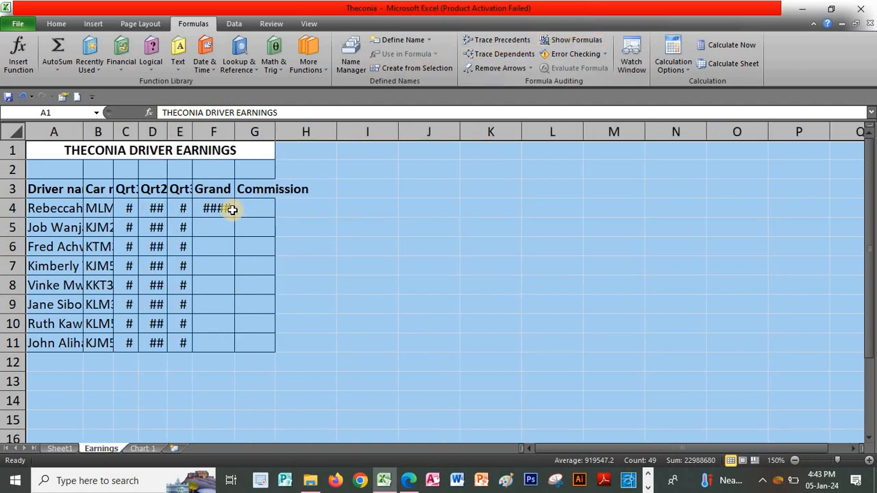
pyautogui.doubleClick(83, 131)
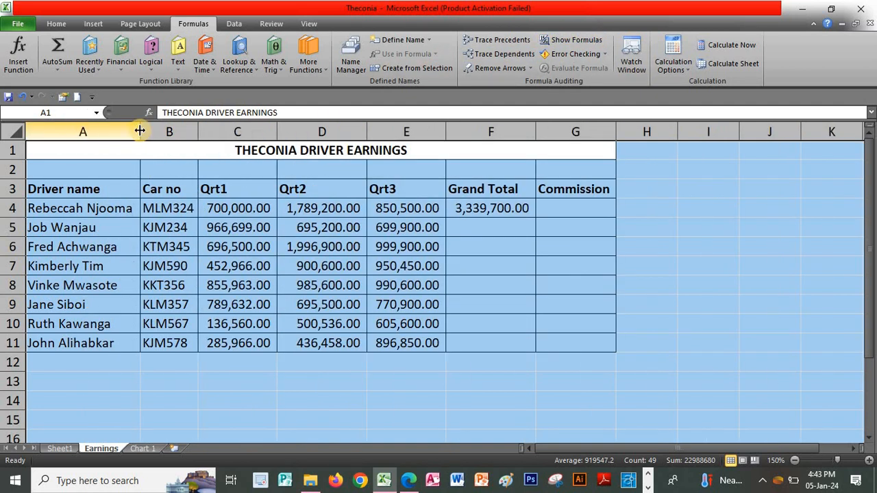
pyautogui.click(508, 212)
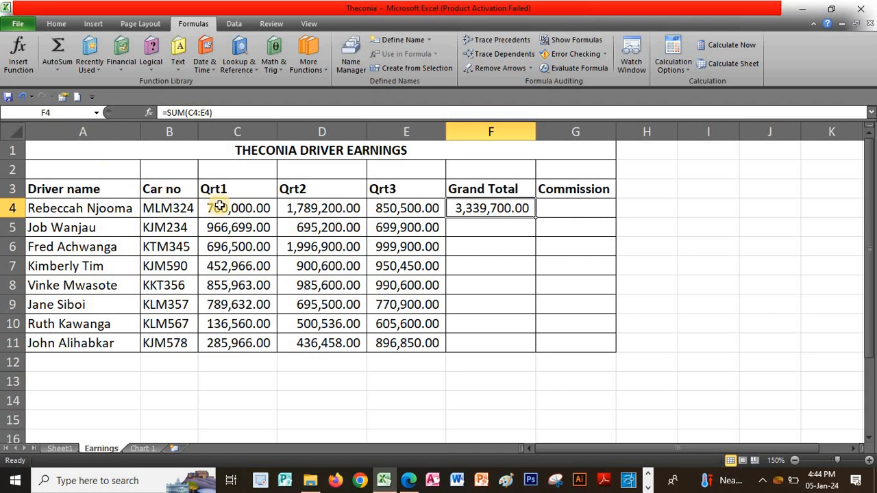
# Reduce the number format of cells C4:G11 on the Earnings sheet to no decimal places.
pyautogui.moveTo(219, 205); pyautogui.dragTo(565, 339)
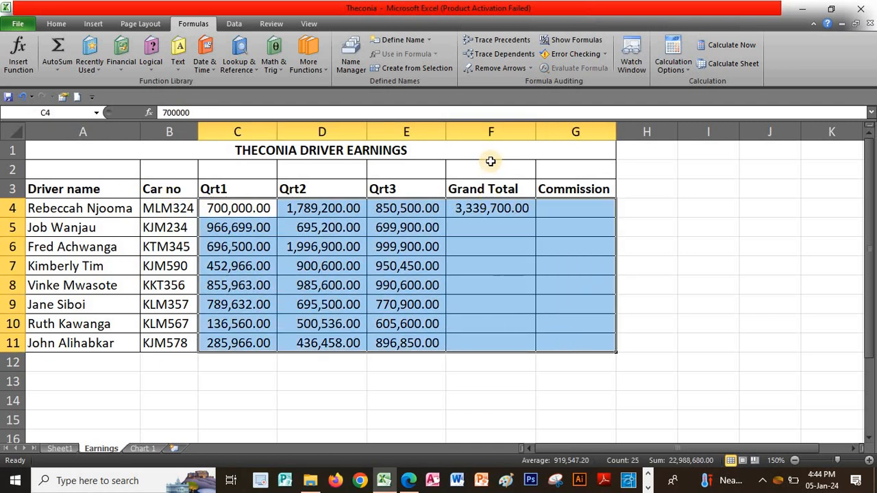
pyautogui.click(56, 23)
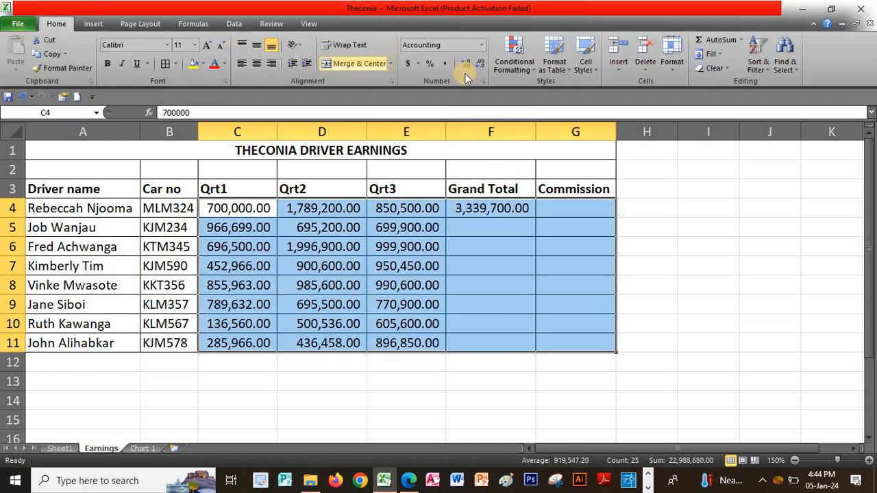
pyautogui.doubleClick(483, 64)
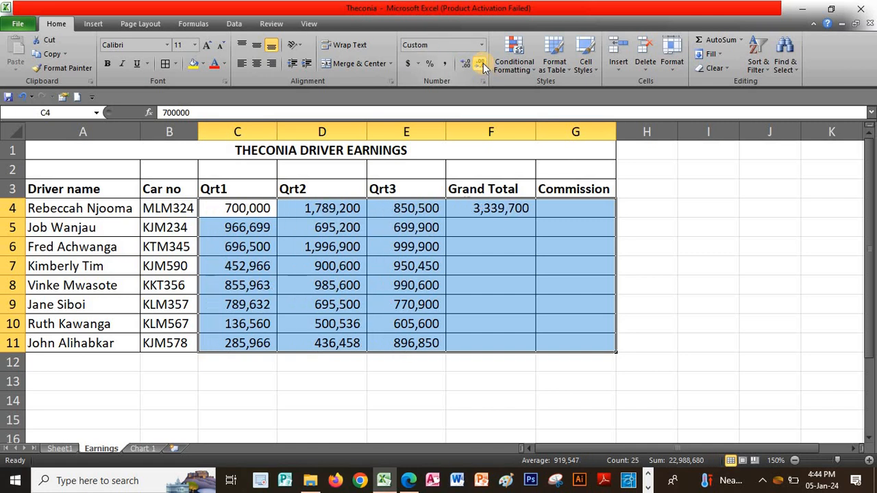
# Re-enter the sum of C4:E4 in cell F4 with AutoSum and copy the formula down to F11.
pyautogui.click(497, 223)
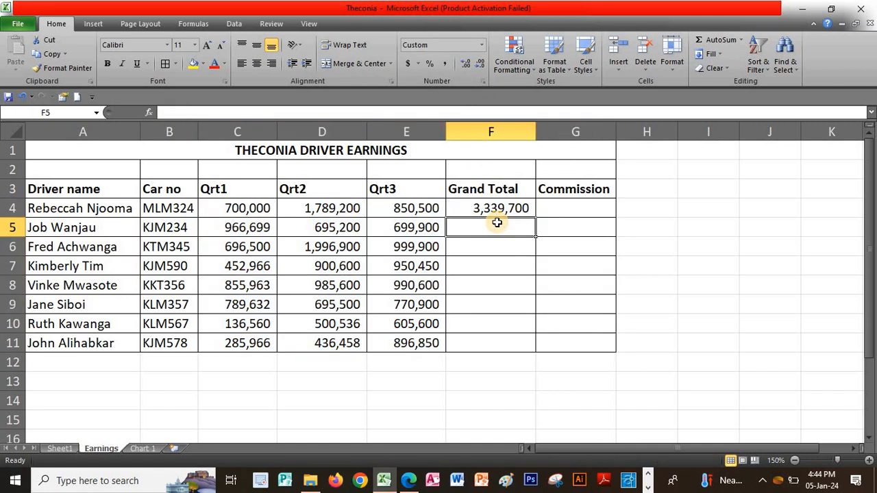
pyautogui.click(500, 208)
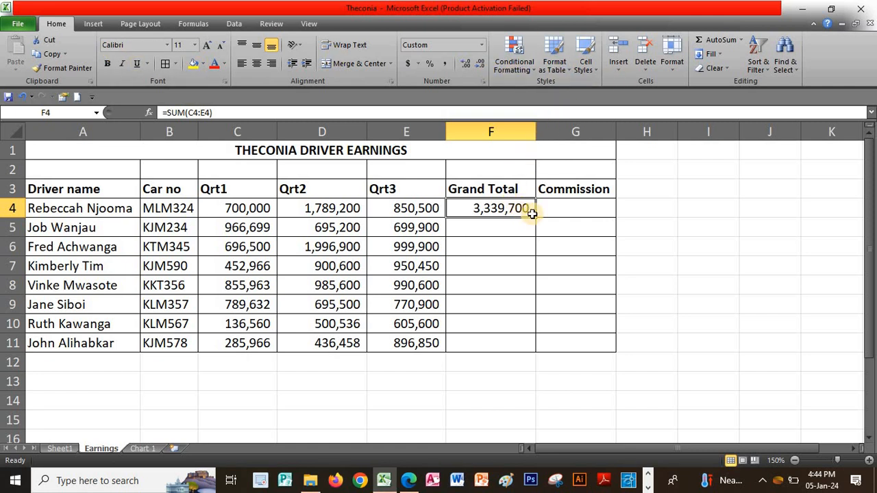
pyautogui.click(740, 42)
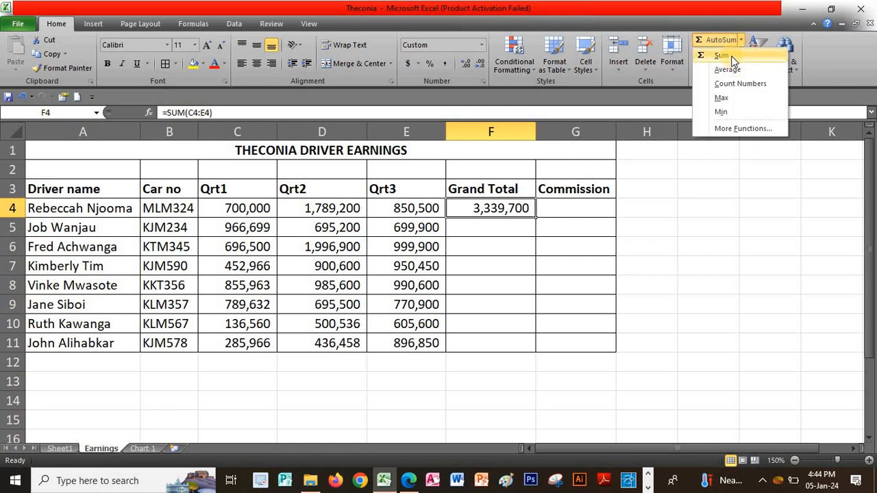
pyautogui.click(718, 53)
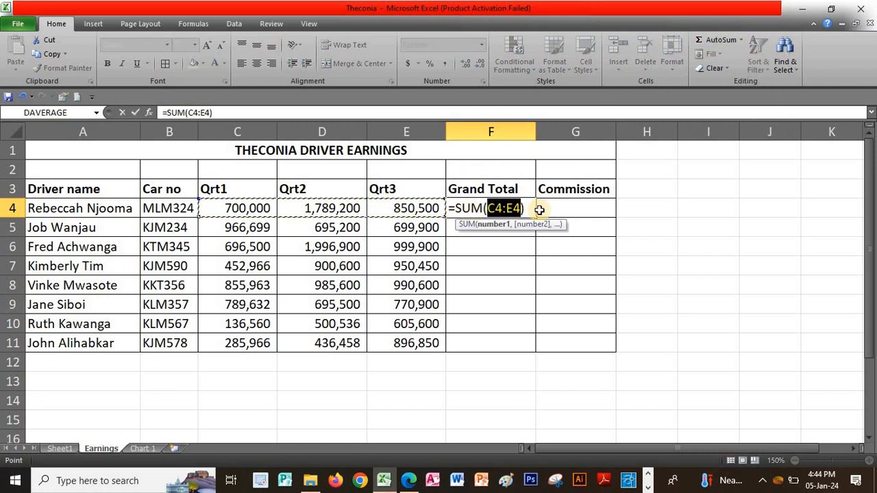
pyautogui.press('Return')
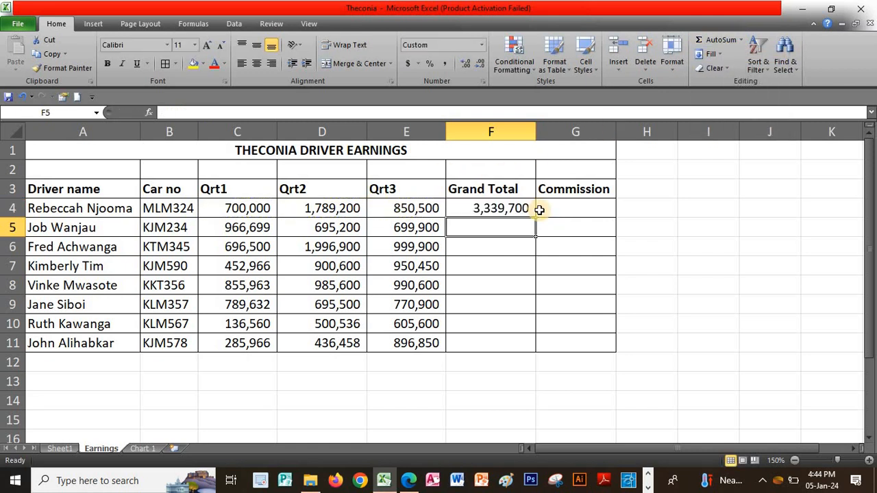
pyautogui.click(505, 206)
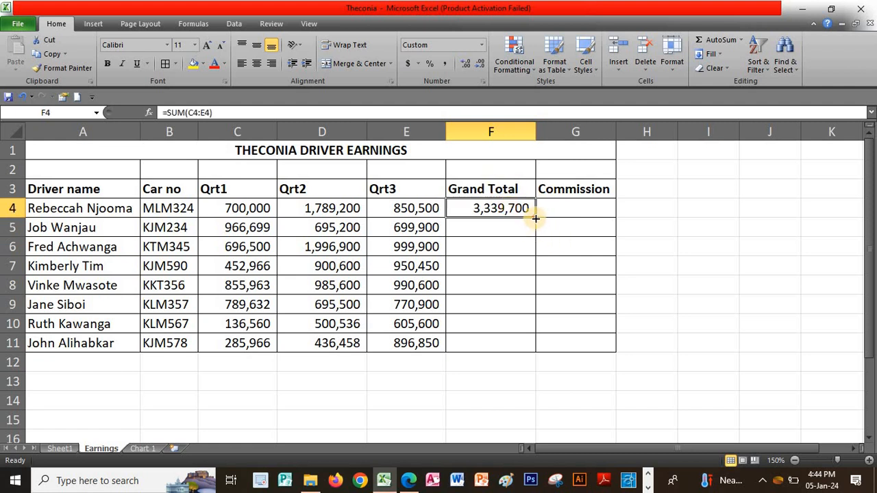
pyautogui.moveTo(535, 218); pyautogui.dragTo(511, 352)
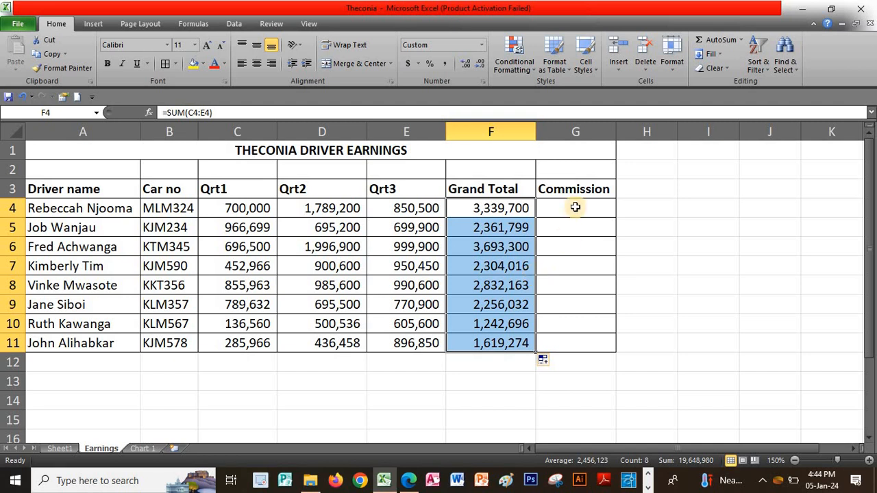
# Check the commission criteria for task (j) in the MS Office Exercises PDF in Edge and return to the Earnings sheet in Excel.
pyautogui.click(572, 208)
pyautogui.click(407, 483)
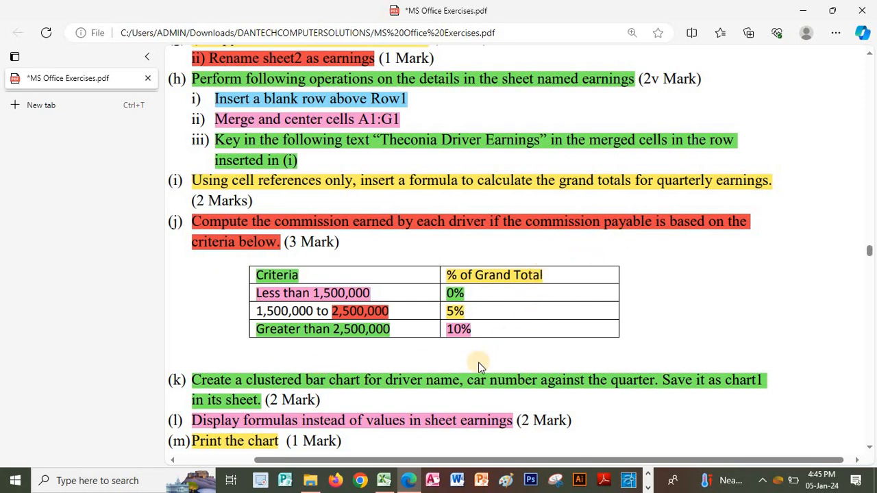
pyautogui.click(384, 480)
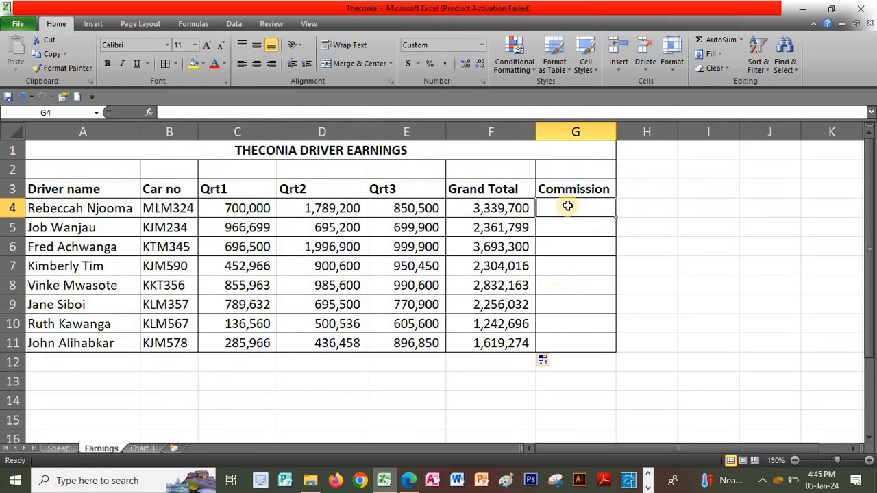
# Start the commission formula in cell G4 with =IF(F4<1500000,"0%", as the first condition.
pyautogui.write('=')
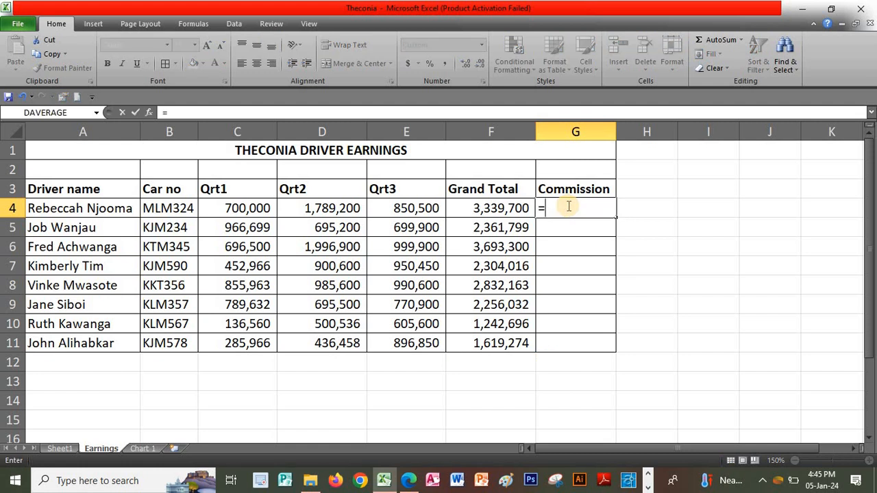
pyautogui.write('IF')
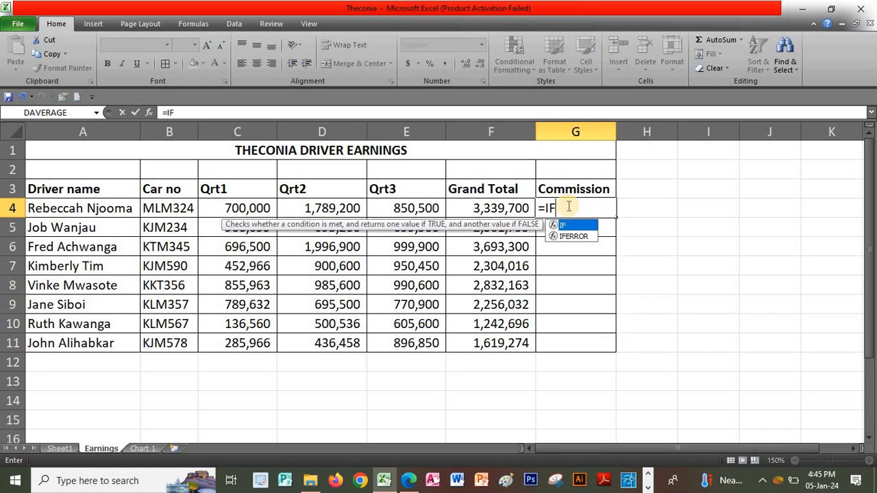
pyautogui.write('(')
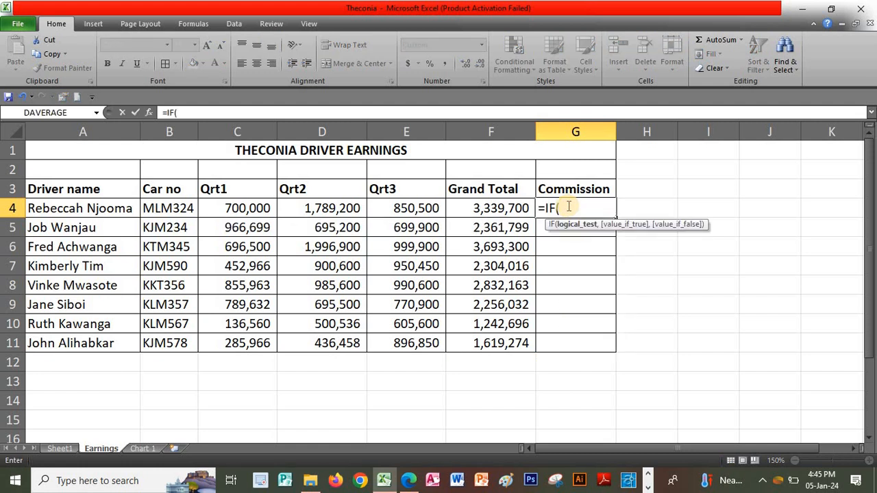
pyautogui.click(505, 208)
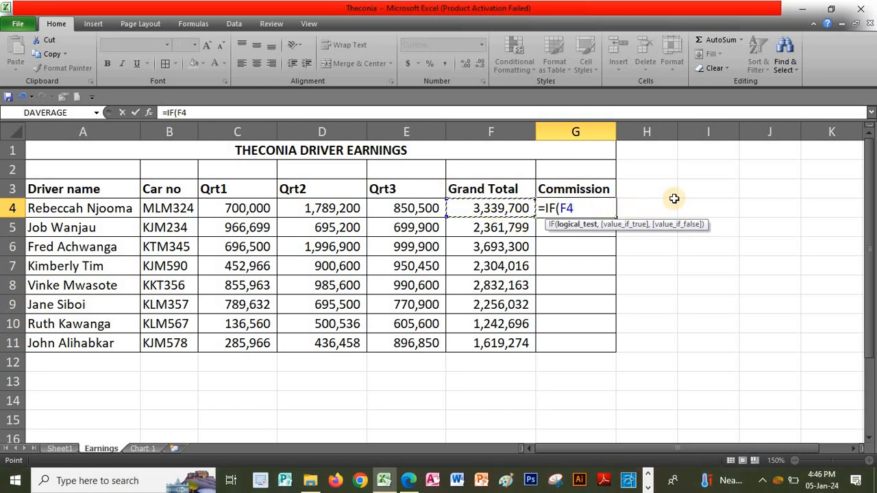
pyautogui.write('<15000')
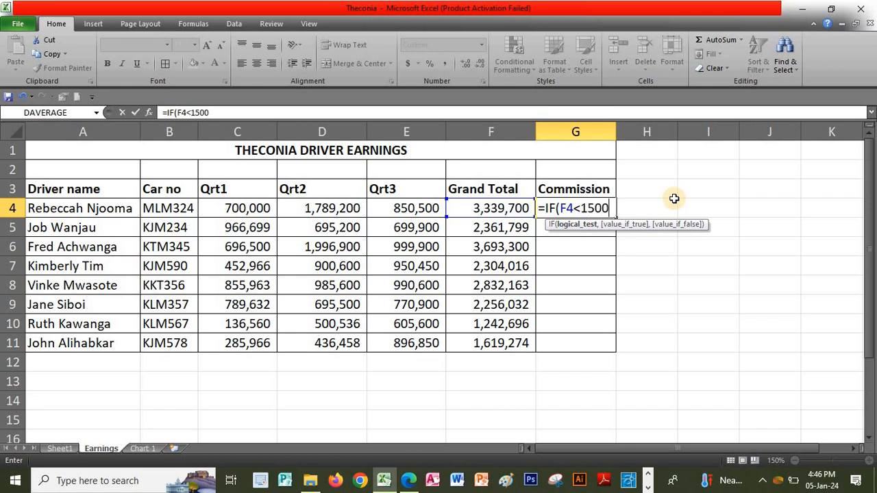
pyautogui.write('000,')
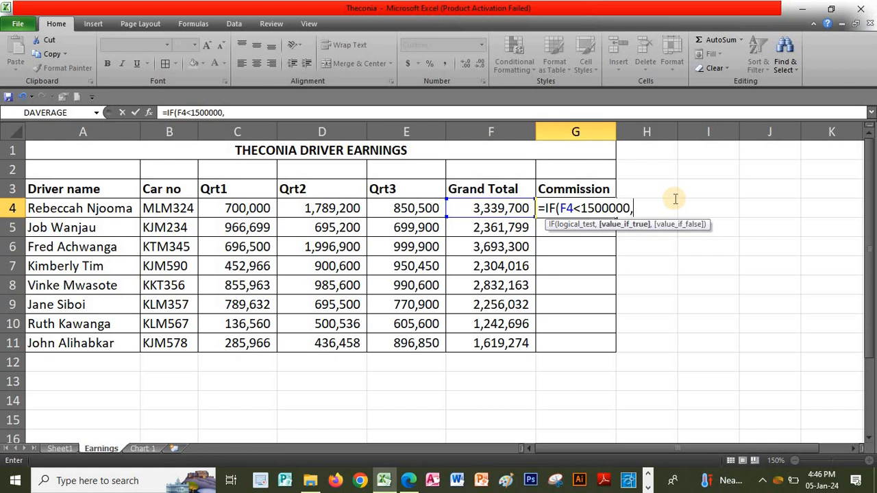
pyautogui.write('")')
pyautogui.press('BackSpace')
pyautogui.write('0%",')
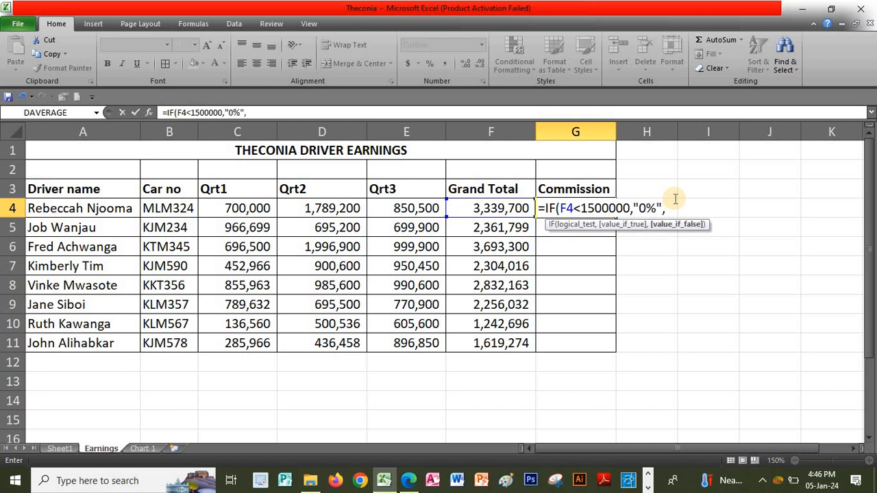
# Extend the G4 formula with the nested condition IF(F4<2500000,"5%", and begin a third IF.
pyautogui.write('IF(')
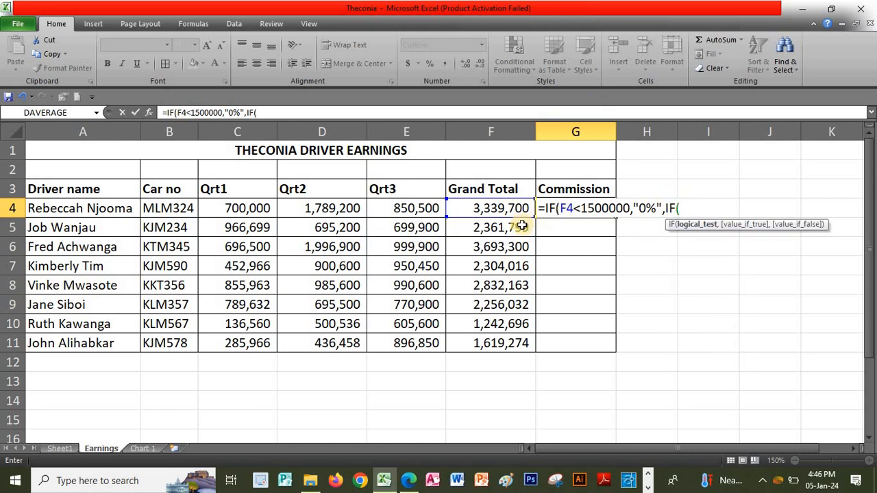
pyautogui.click(510, 208)
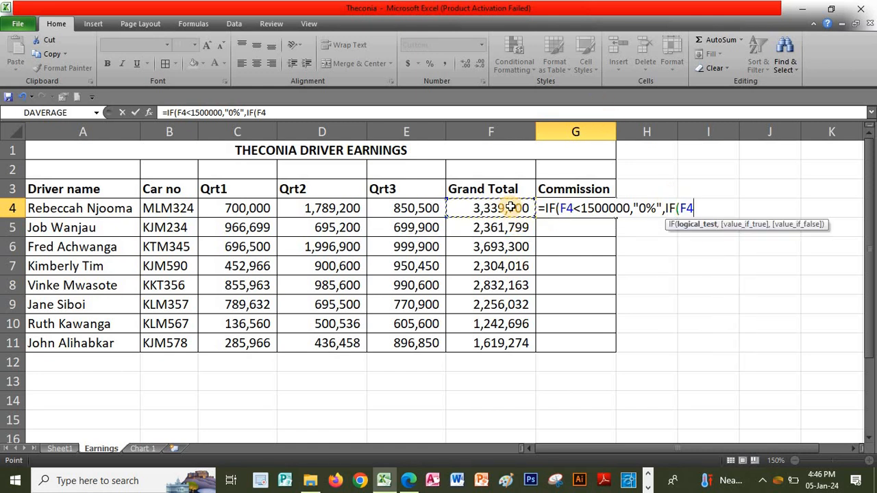
pyautogui.write('<2500')
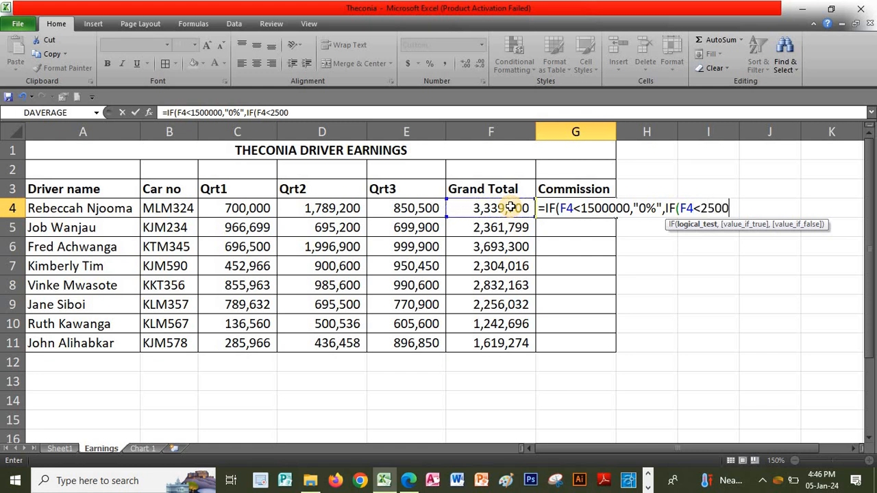
pyautogui.write('000,')
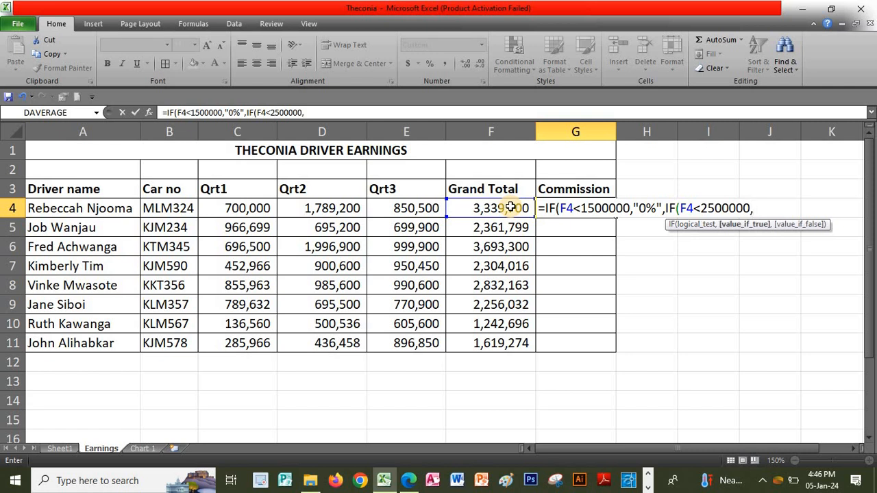
pyautogui.write('"5%",IF')
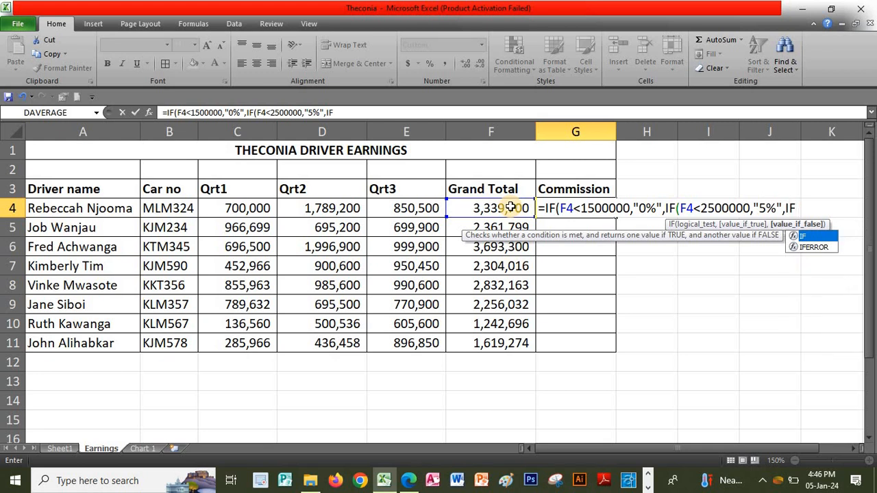
# Complete the G4 formula with the third condition F4>2500000 returning "10%", close all three IFs, and multiply the result by F4.
pyautogui.write('(')
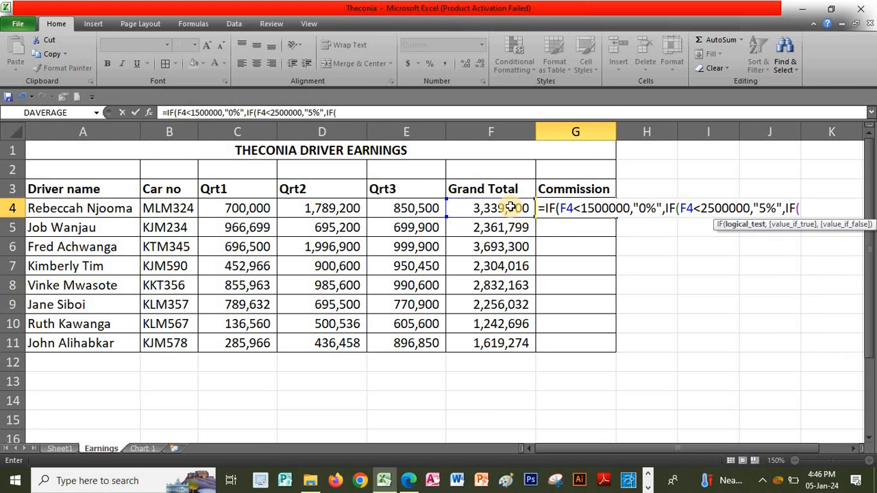
pyautogui.click(509, 207)
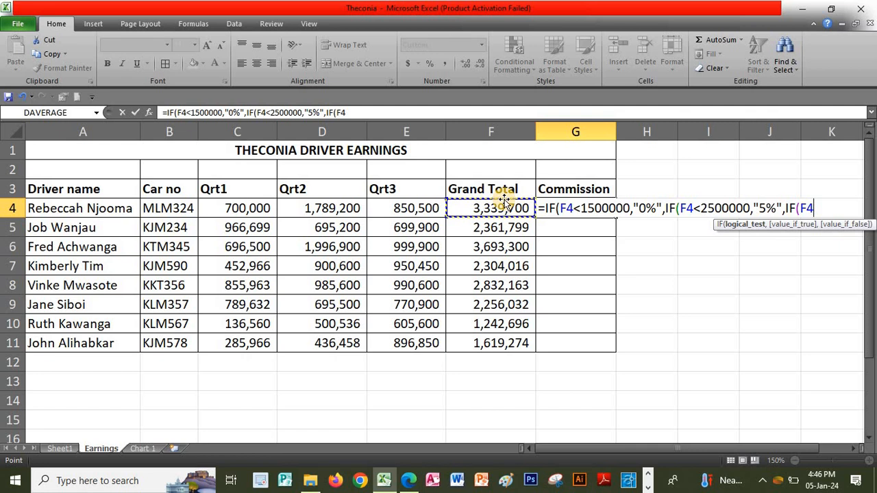
pyautogui.write('>25000')
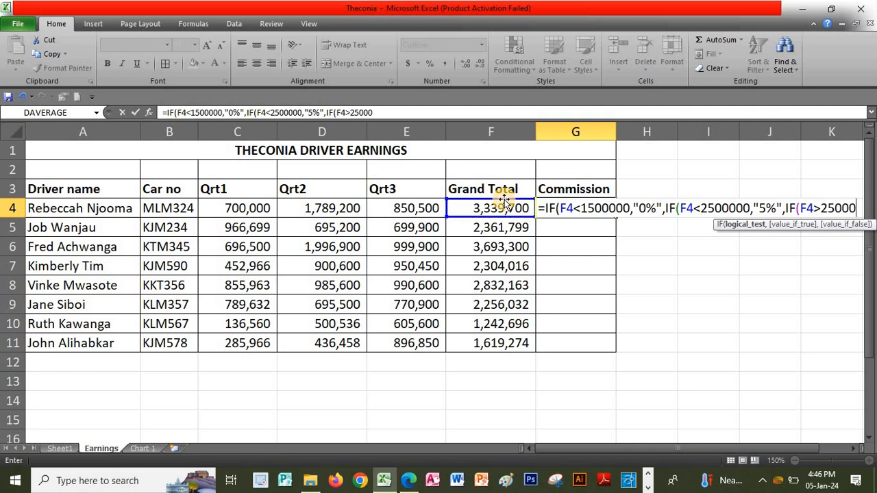
pyautogui.write('00')
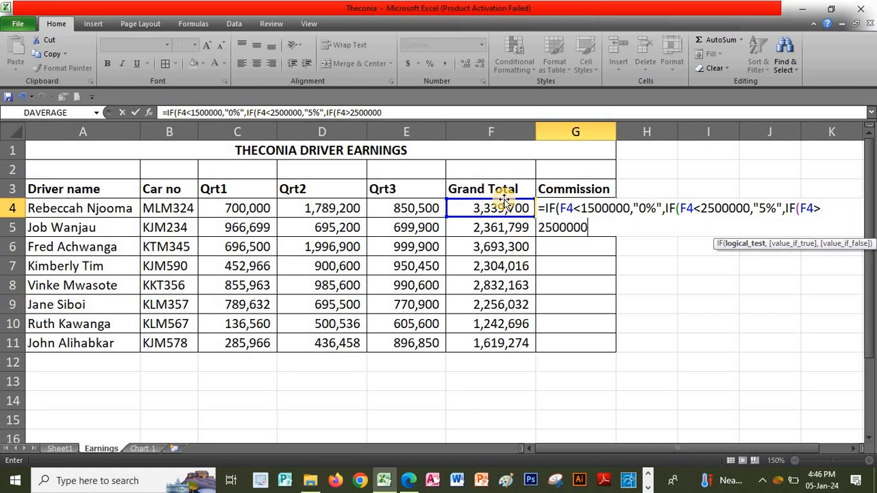
pyautogui.write(',')
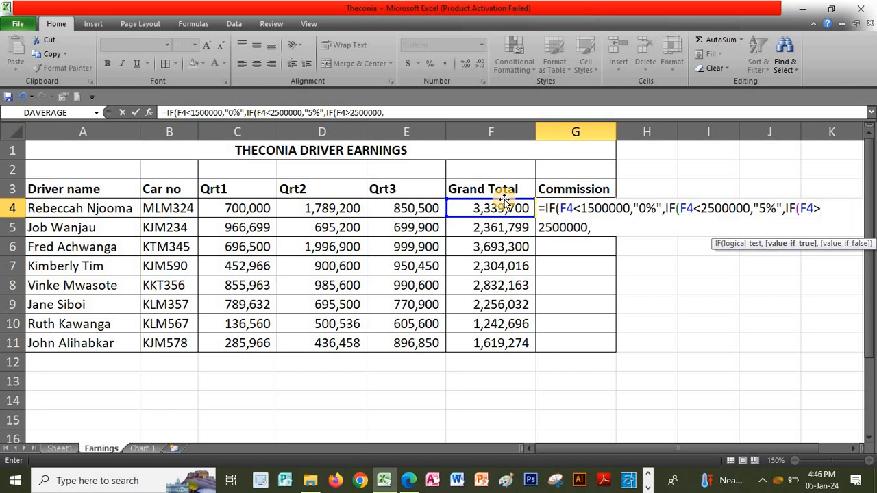
pyautogui.write('"10%')
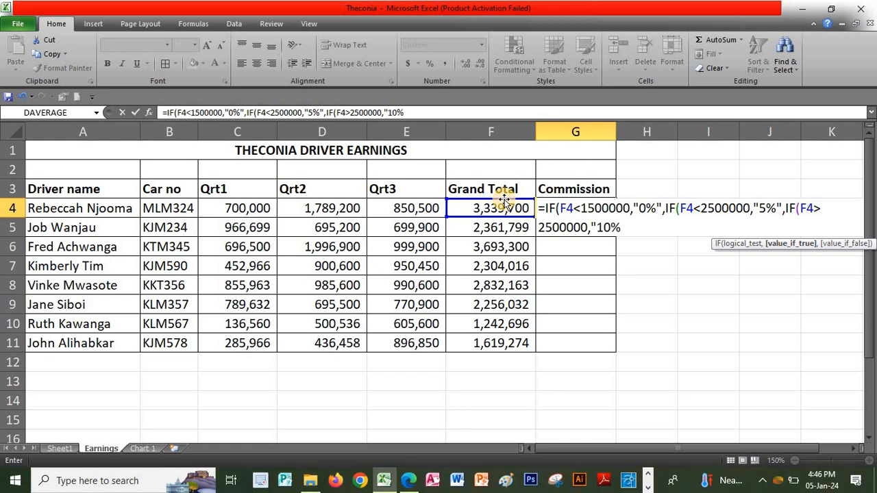
pyautogui.write('"')
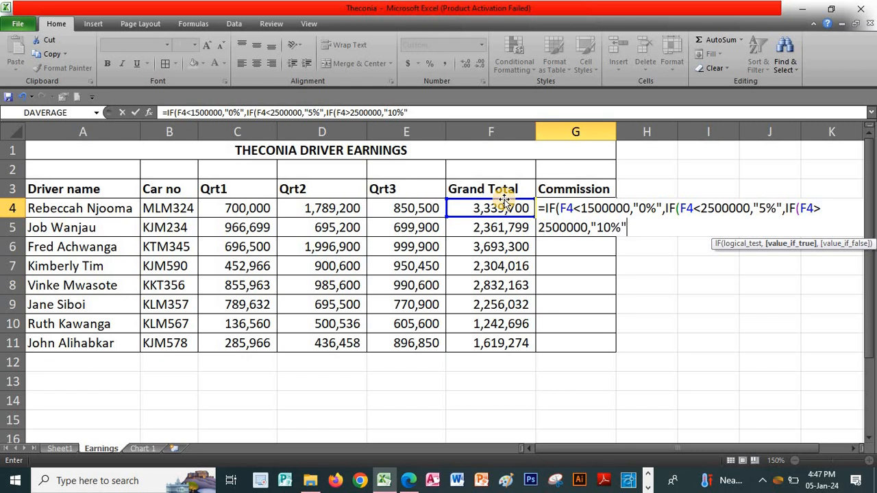
pyautogui.write(')))')
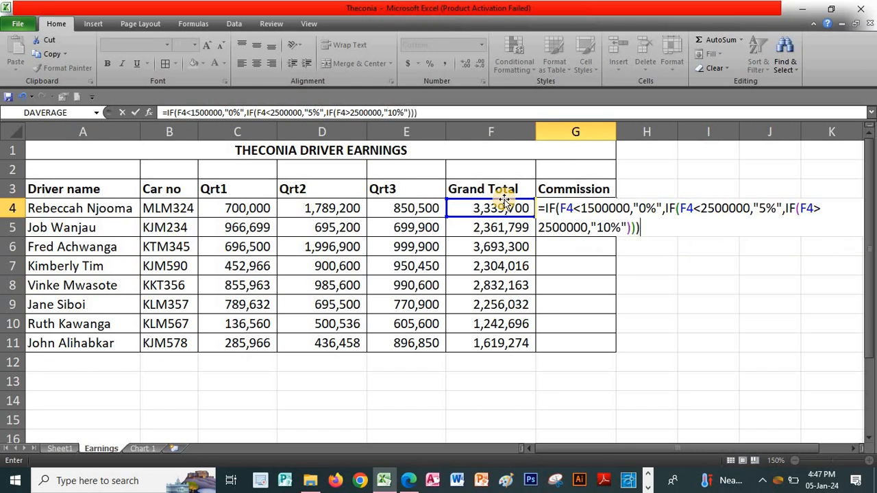
pyautogui.write('*')
pyautogui.click(504, 208)
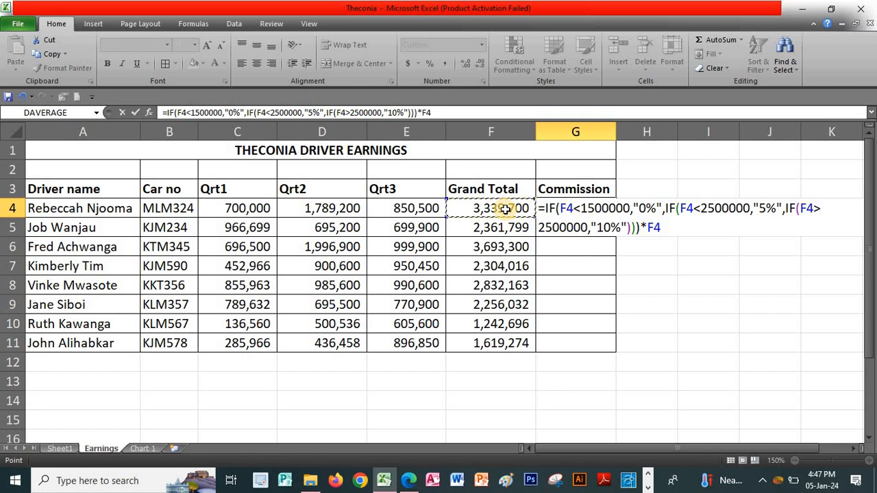
pyautogui.press('Return')
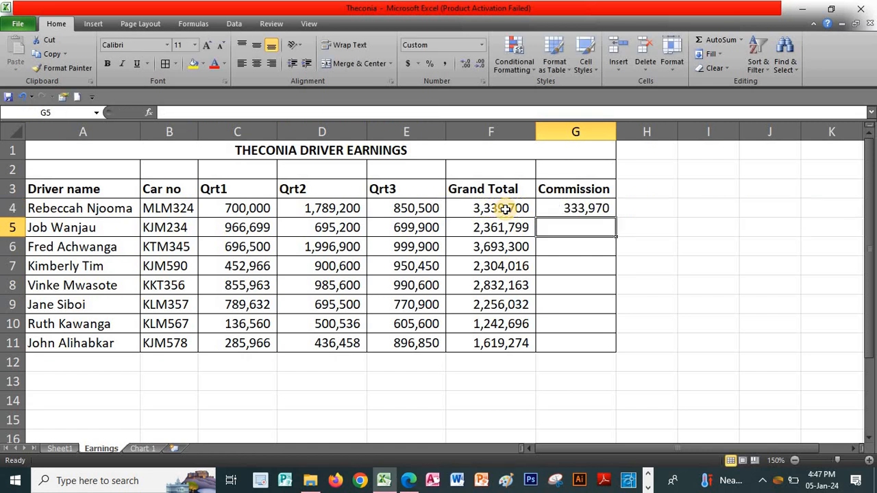
# Copy the commission formula from G4 down to G11 and switch to the exercise PDF in Edge for the next task.
pyautogui.click(558, 209)
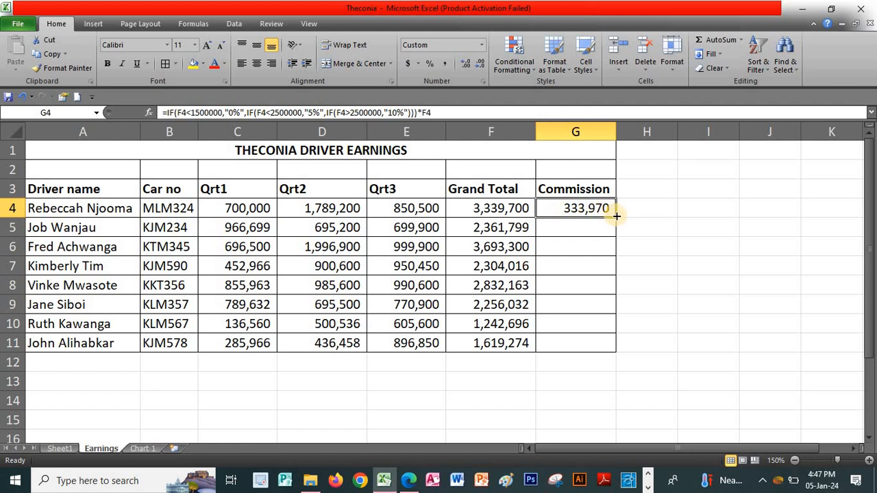
pyautogui.moveTo(616, 215); pyautogui.dragTo(611, 347)
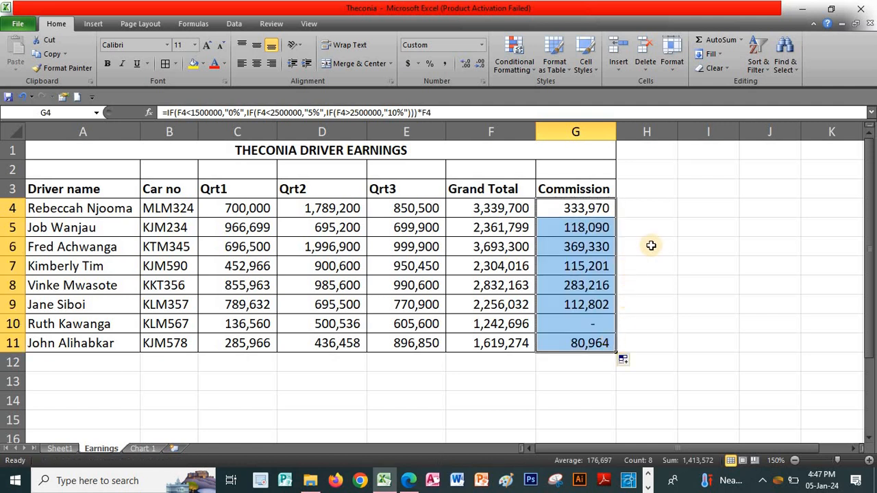
pyautogui.click(656, 202)
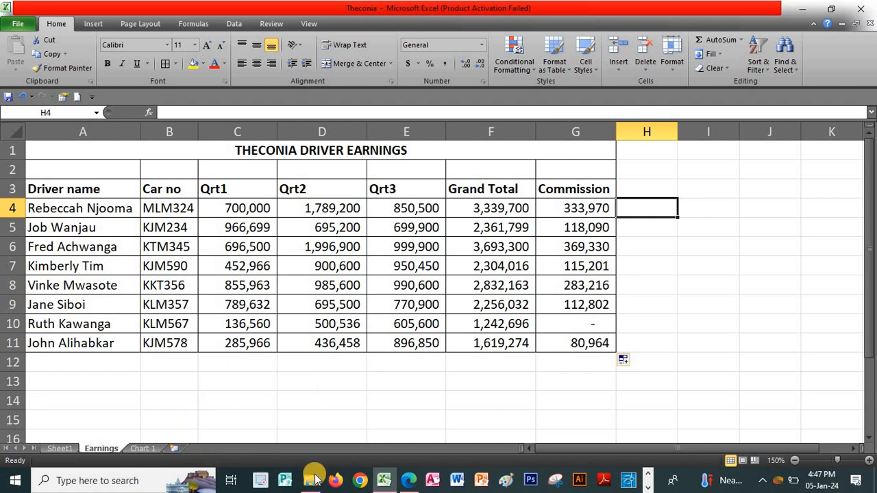
pyautogui.click(407, 481)
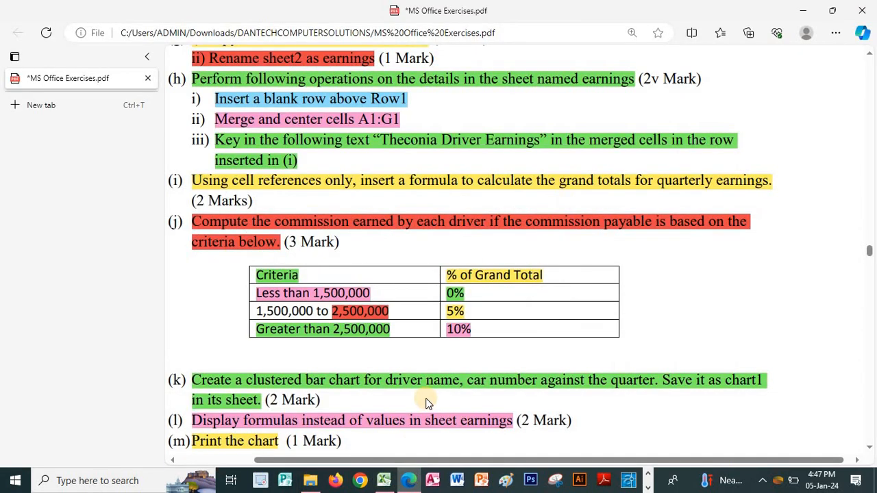
# In Excel's Earnings sheet, create a 2-D clustered bar chart from A3:E11 and apply the layout with a chart title and data table.
pyautogui.scroll(-3, 470, 403)
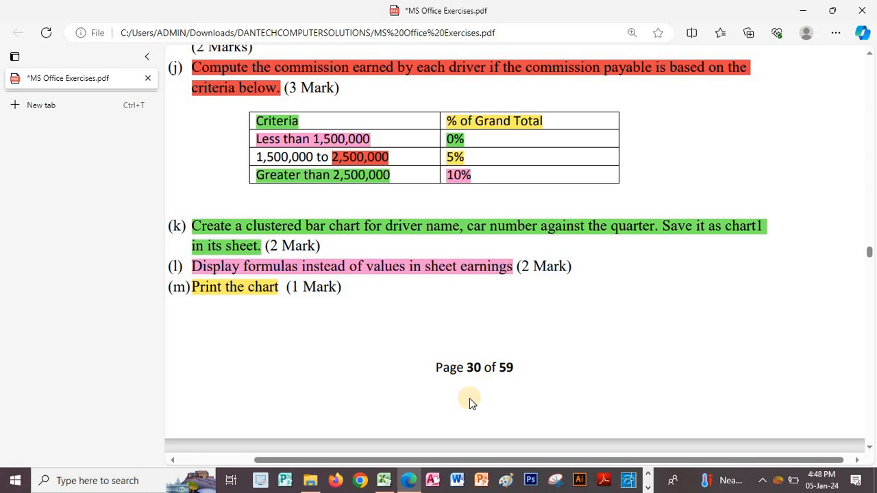
pyautogui.click(383, 481)
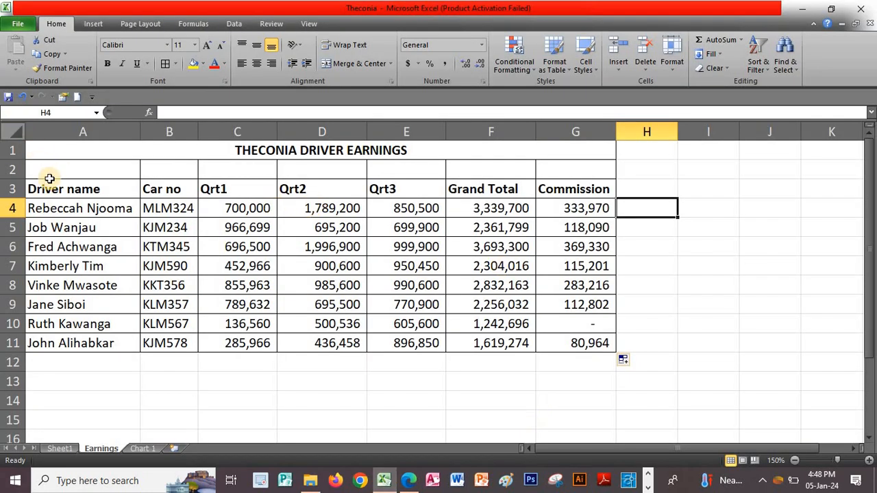
pyautogui.moveTo(81, 190); pyautogui.dragTo(422, 337)
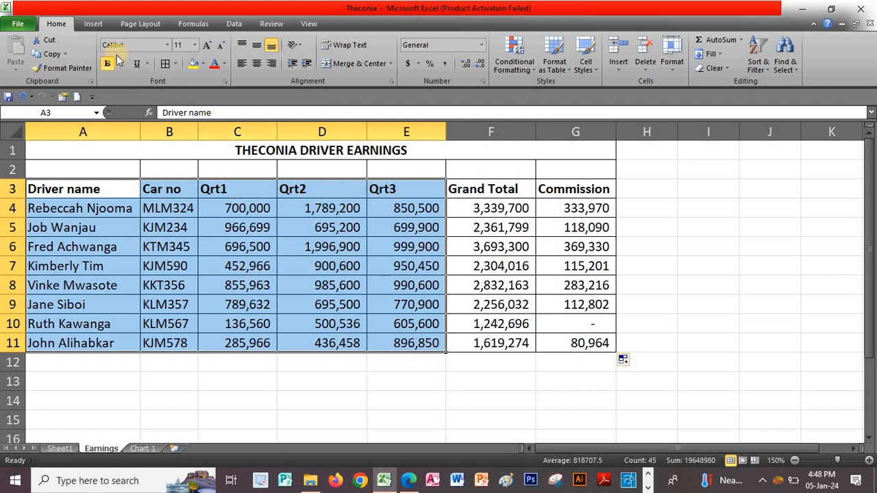
pyautogui.click(93, 24)
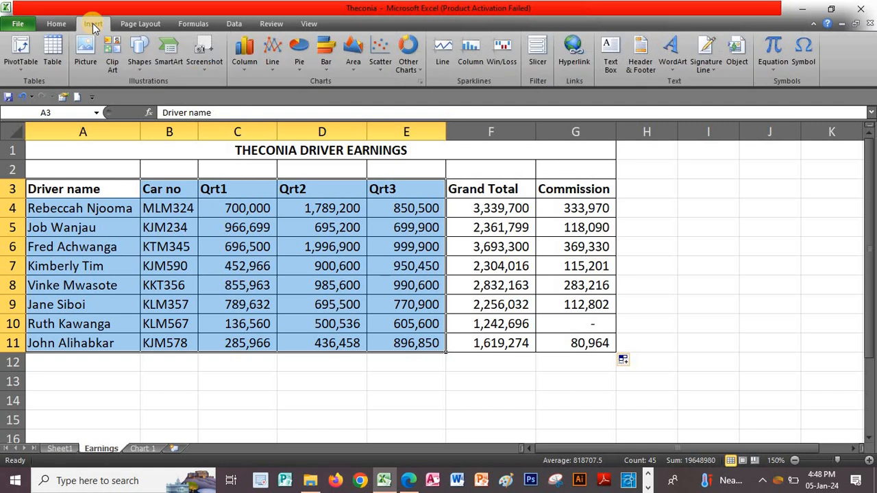
pyautogui.click(324, 72)
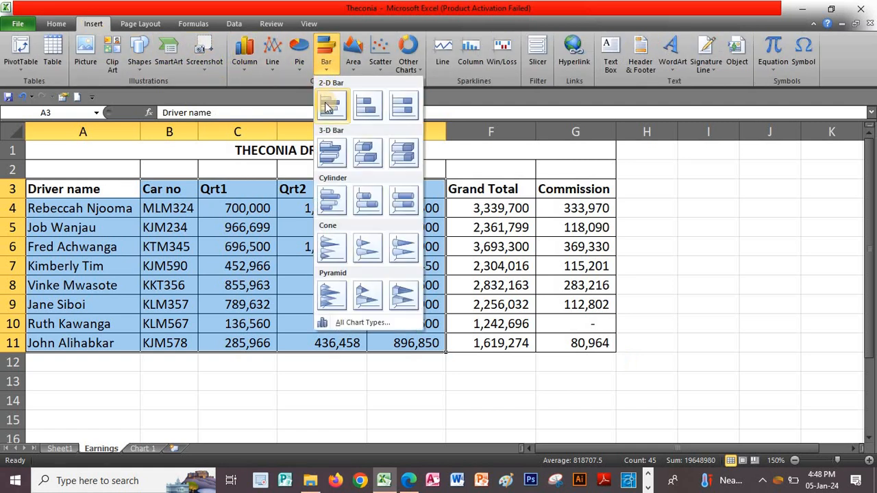
pyautogui.click(325, 103)
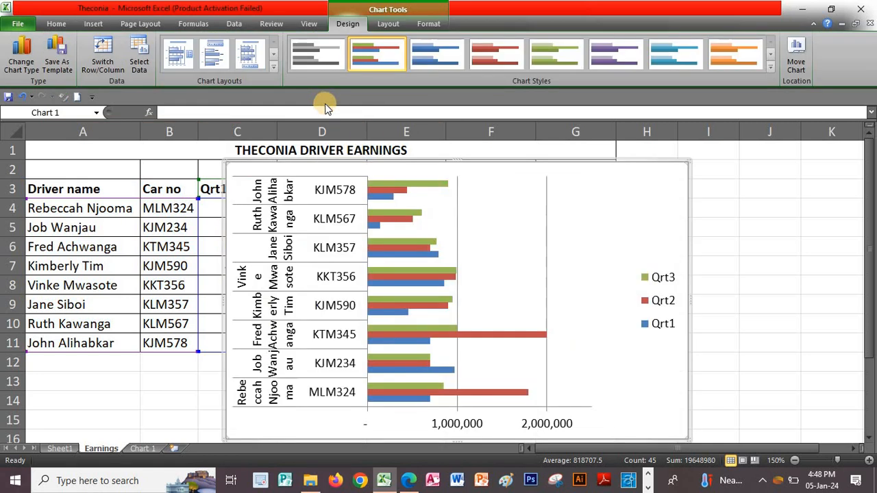
pyautogui.click(273, 66)
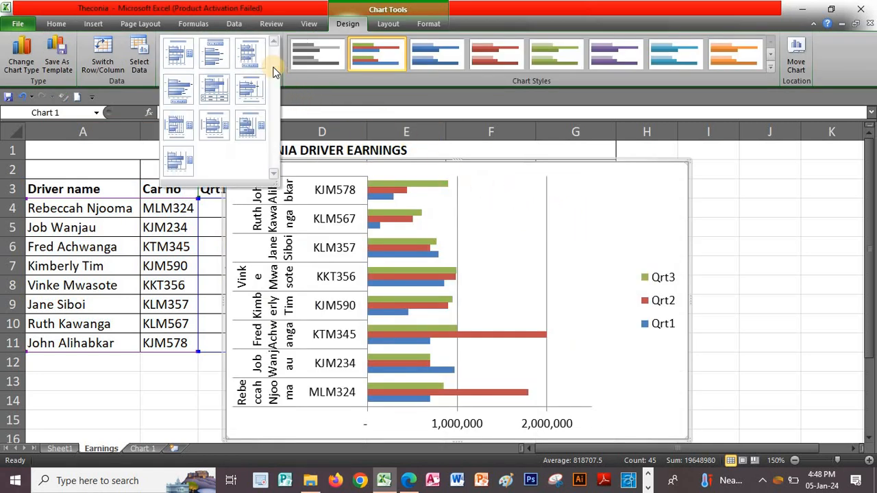
pyautogui.click(220, 90)
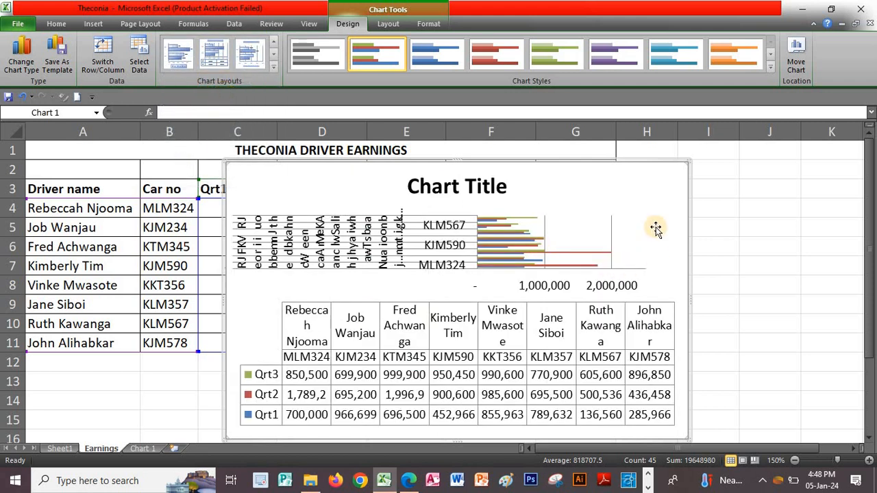
# Cut the bar chart from the Earnings sheet and paste it at cell A1 of the Chart 1 sheet.
pyautogui.rightClick(650, 181)
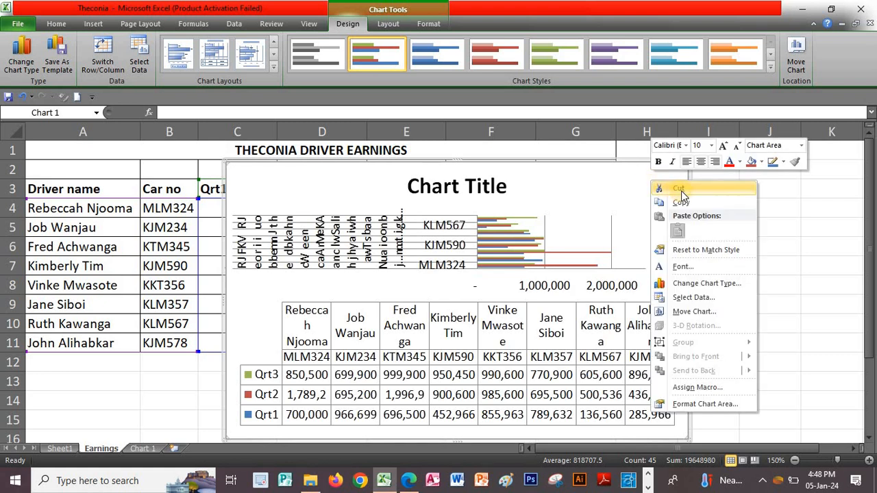
pyautogui.click(681, 189)
pyautogui.click(672, 191)
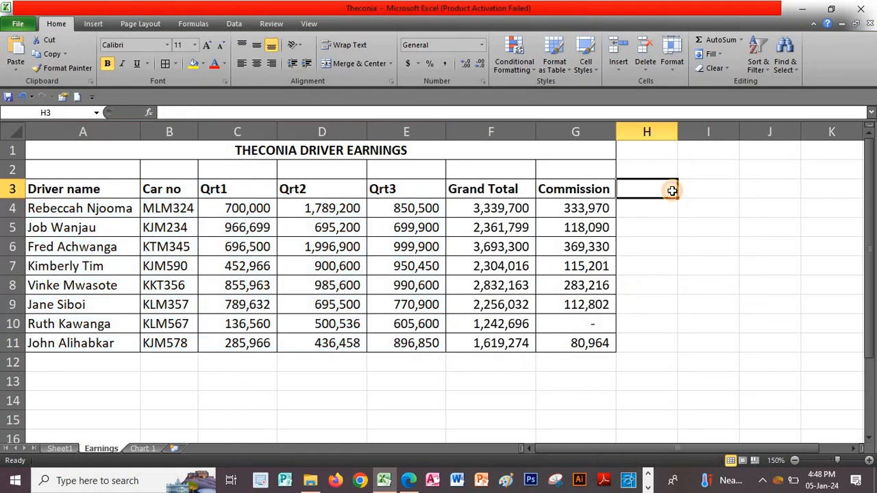
pyautogui.click(147, 450)
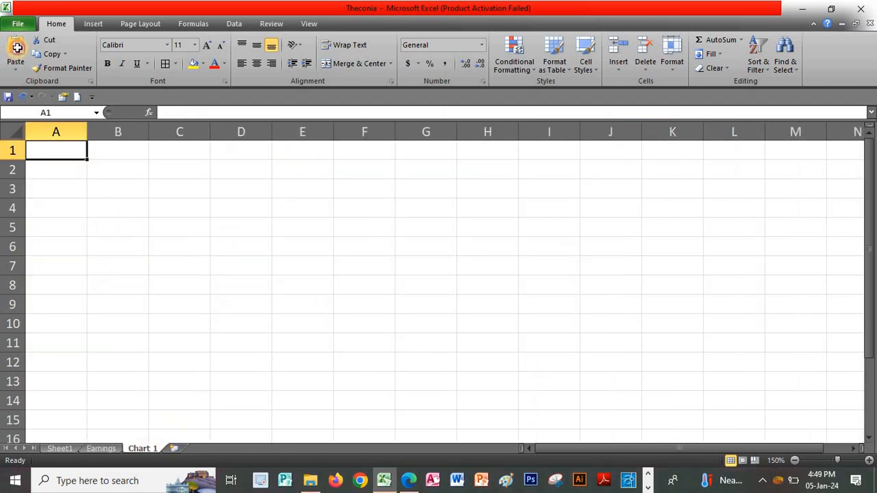
pyautogui.click(17, 47)
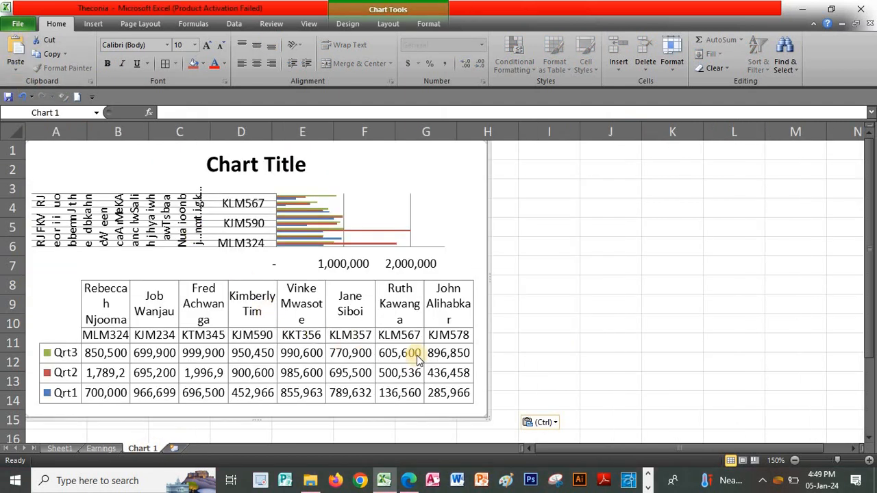
# Enlarge the chart on the Chart 1 sheet to span columns A to K and apply the black-background style with light blue bars.
pyautogui.moveTo(484, 417); pyautogui.dragTo(691, 472)
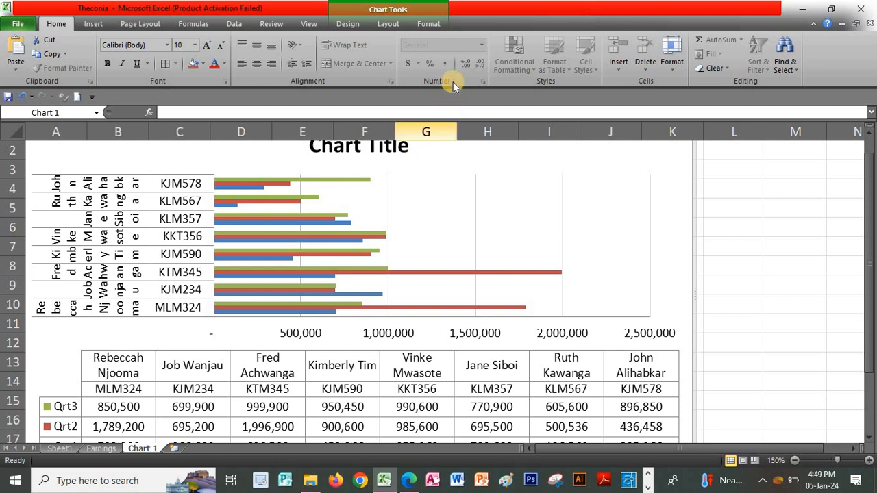
pyautogui.click(346, 25)
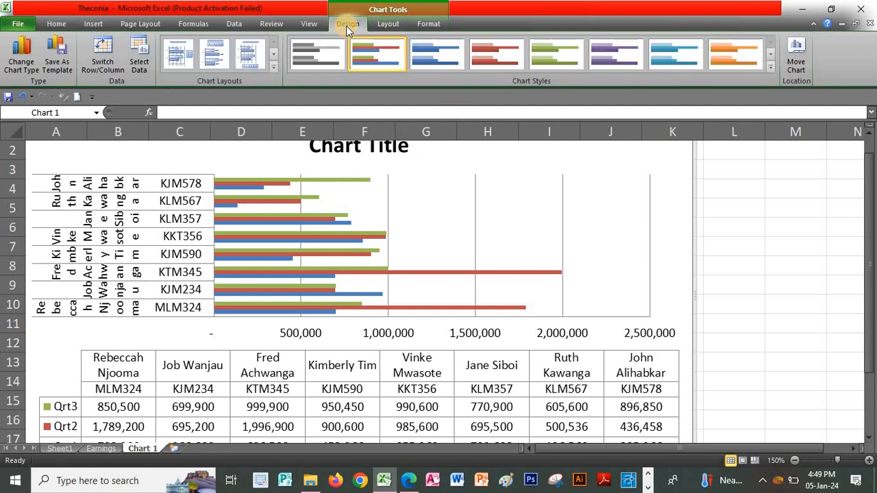
pyautogui.click(770, 71)
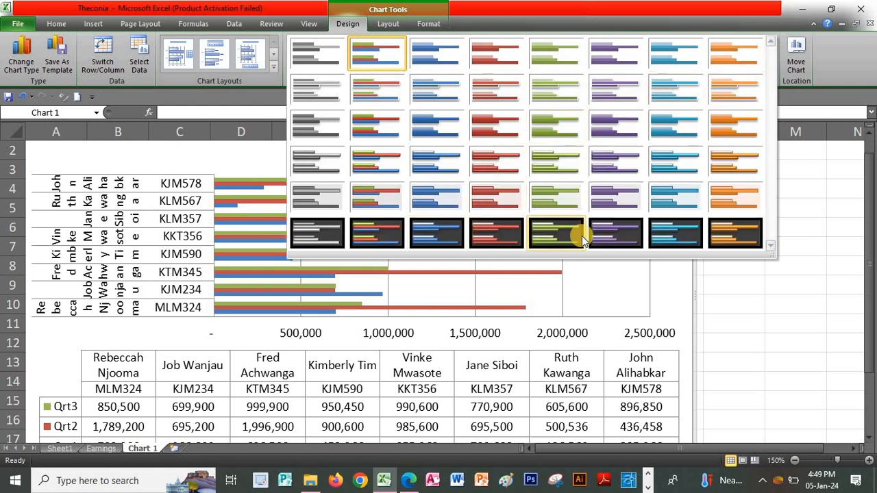
pyautogui.click(694, 239)
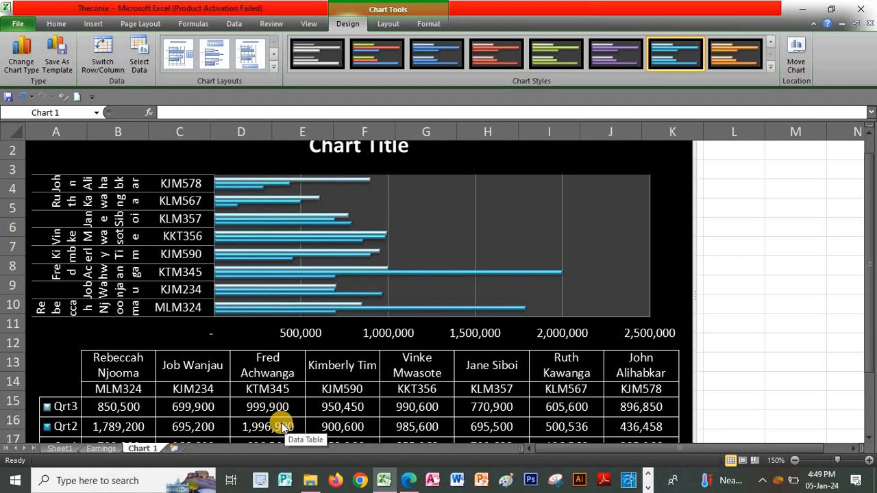
pyautogui.rightClick(147, 450)
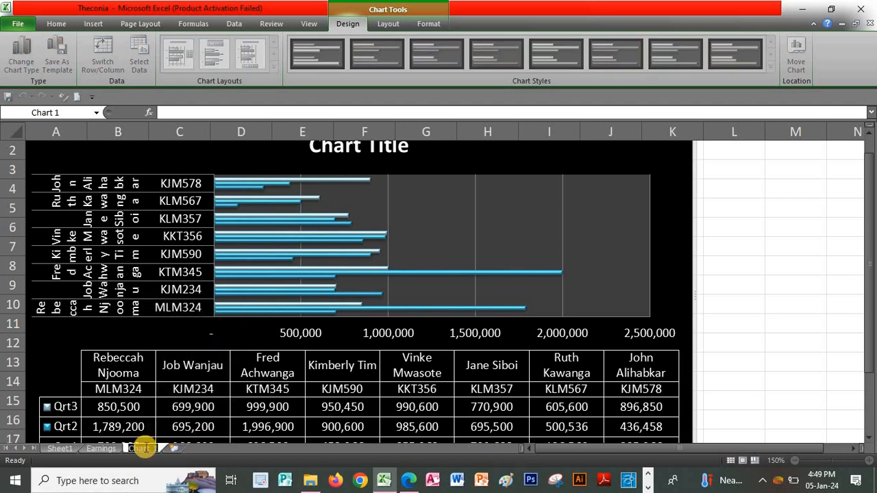
pyautogui.click(757, 213)
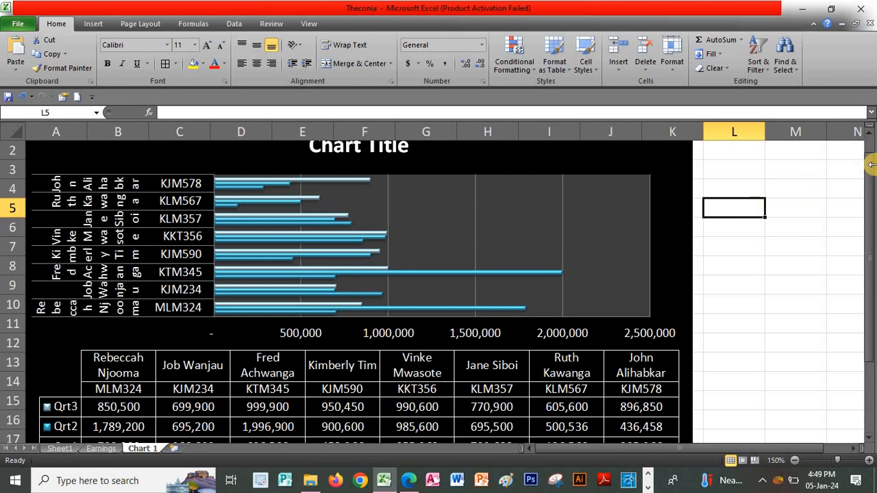
pyautogui.click(868, 128)
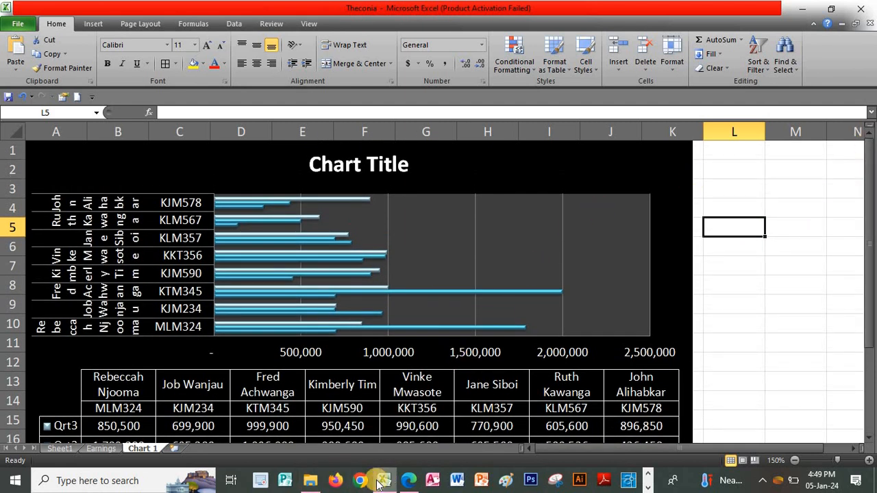
# Check task (l) in the exercise PDF in Edge, then return to Excel and display formulas instead of values on the Earnings sheet.
pyautogui.click(408, 480)
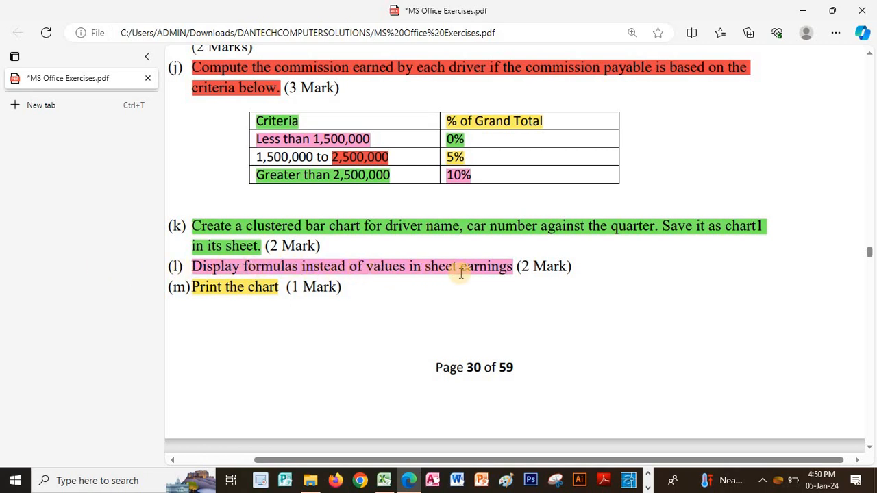
pyautogui.click(384, 480)
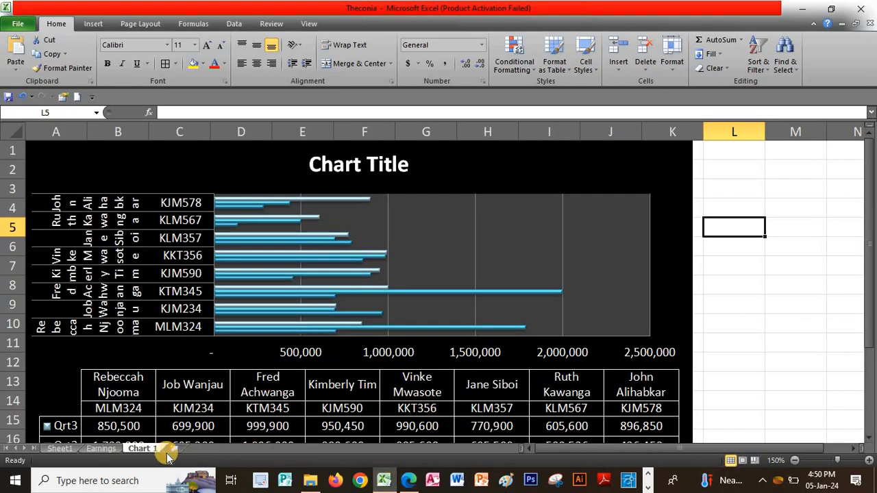
pyautogui.click(100, 449)
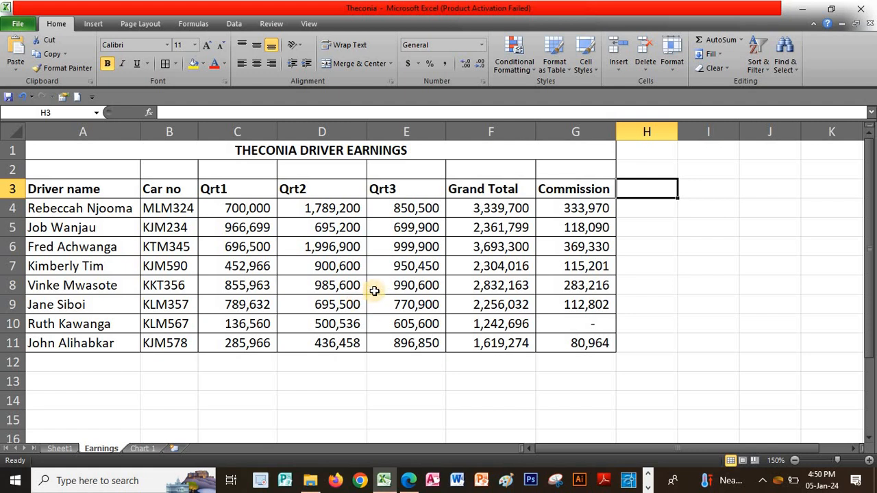
pyautogui.click(198, 24)
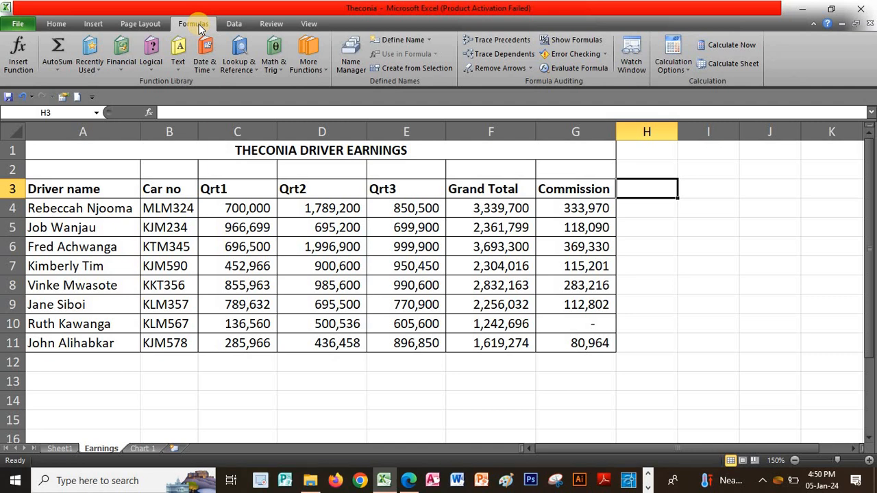
pyautogui.click(569, 42)
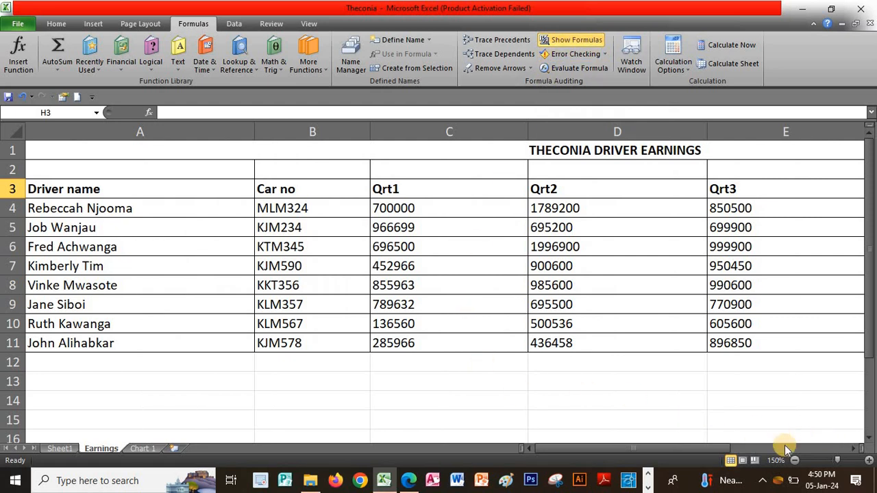
pyautogui.moveTo(701, 445); pyautogui.dragTo(804, 446)
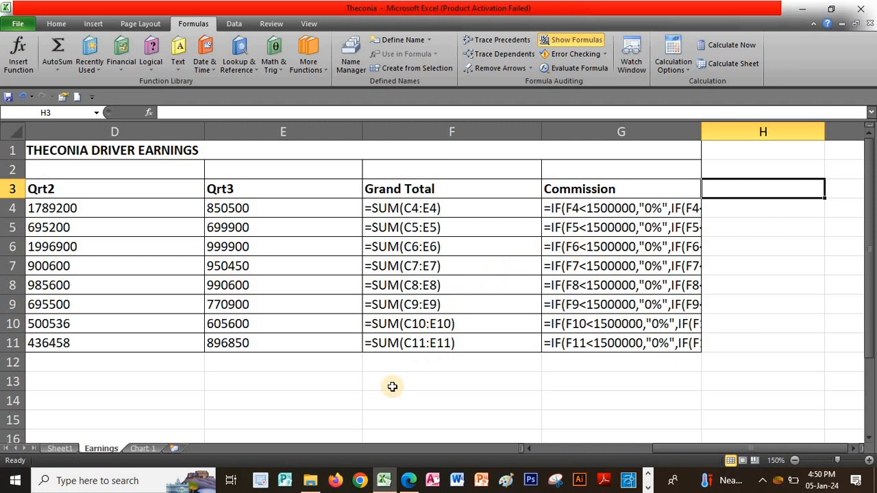
# Return to the Chart 1 sheet containing the bar chart.
pyautogui.click(145, 448)
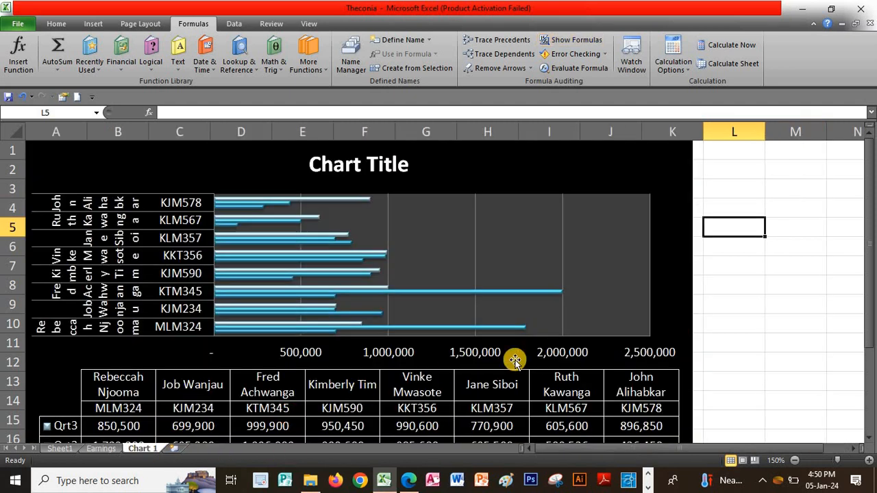